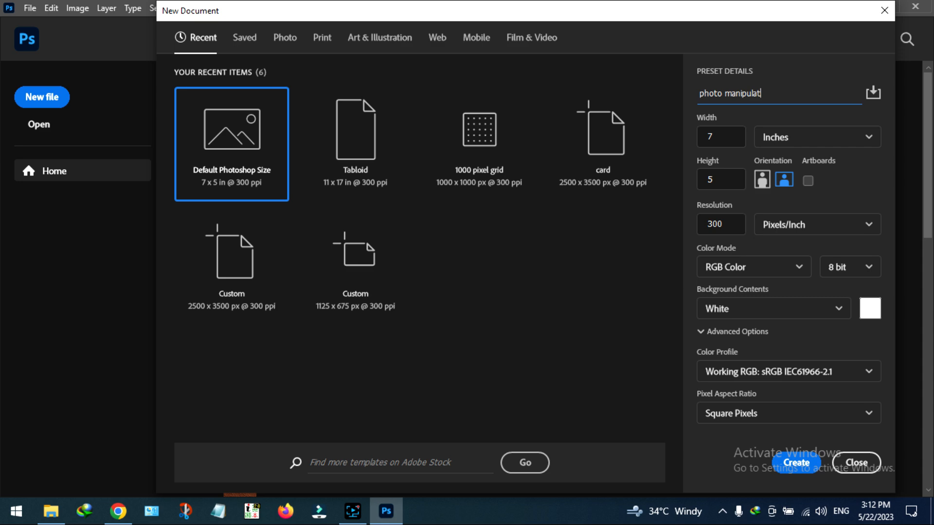
- Create the 7 x 5 inch, 300 ppi document named photo manipulation and place the embedded lemon-seeds-c-limon image from the desktop's folder
key(Return)
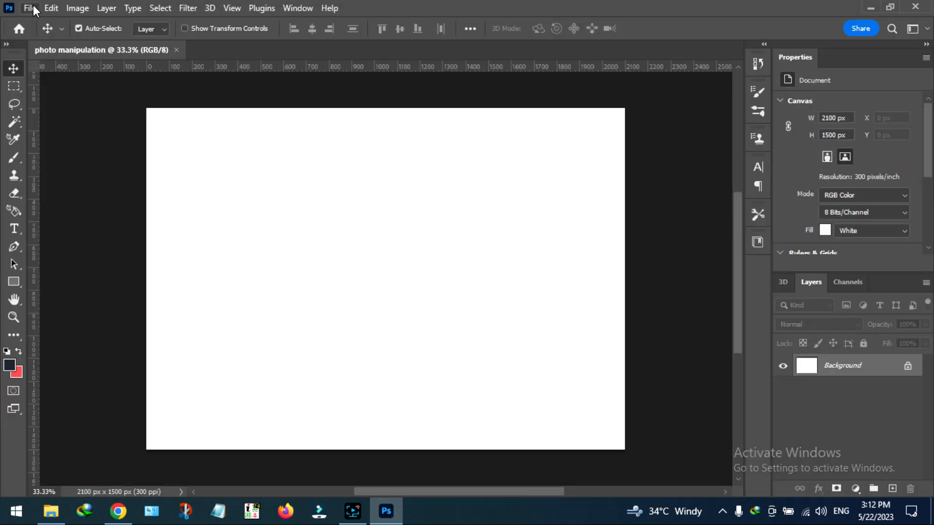
click(31, 8)
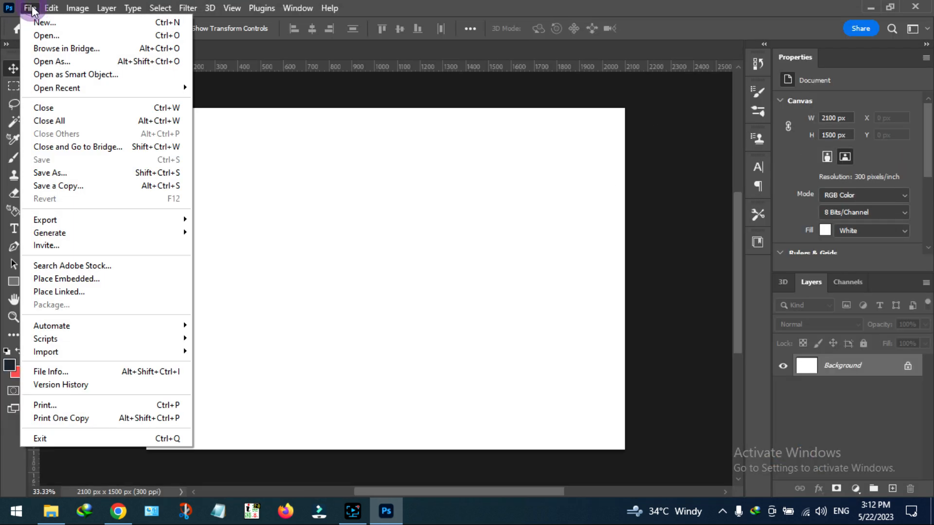
click(74, 278)
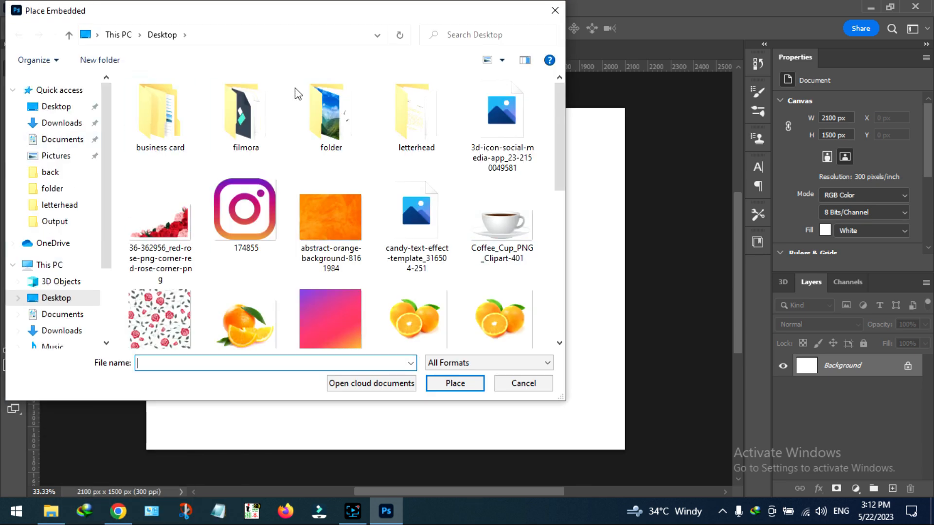
double_click(330, 112)
double_click(136, 125)
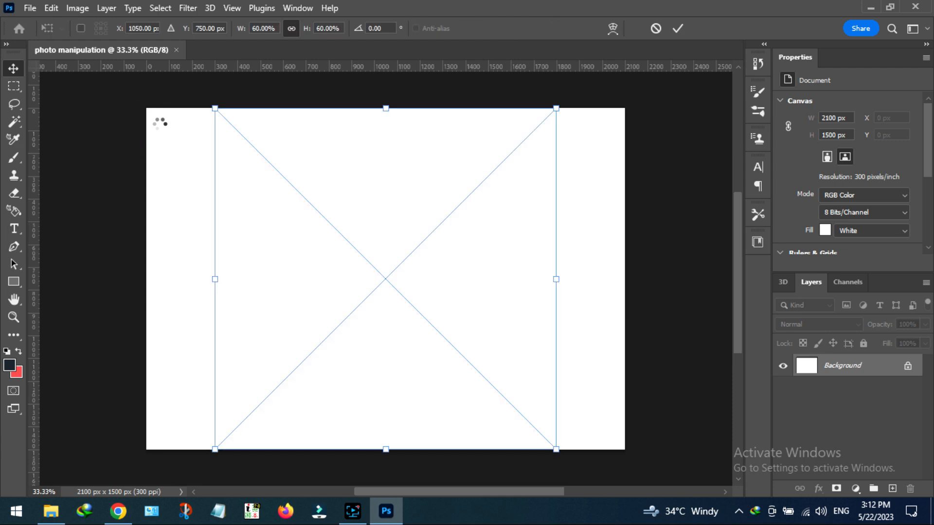
key(Return)
- Hide the Background layer and rasterize the lemon-seeds-c-limon layer
click(783, 388)
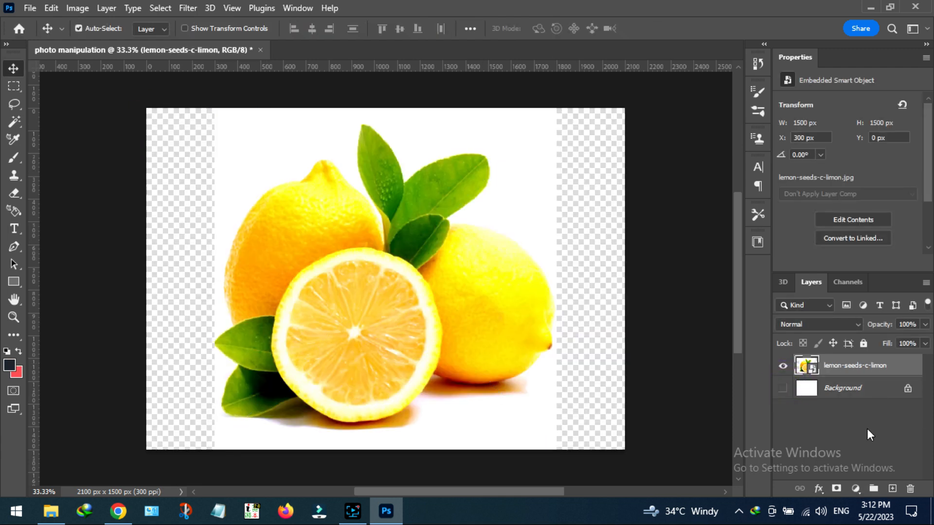
right_click(865, 379)
click(714, 285)
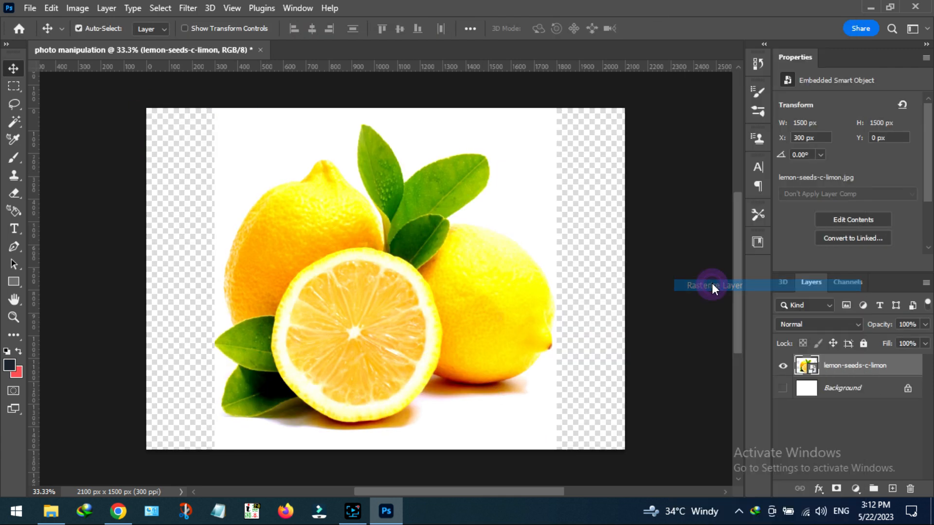
- Select the lemons with Select Subject and copy the selection onto two new layers
click(14, 121)
click(555, 25)
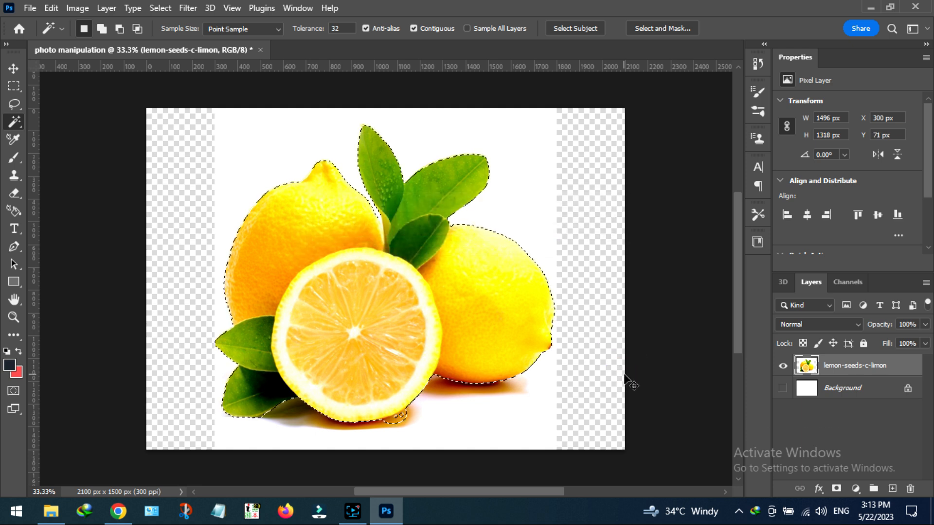
key(ctrl+j)
key(ctrl+j)
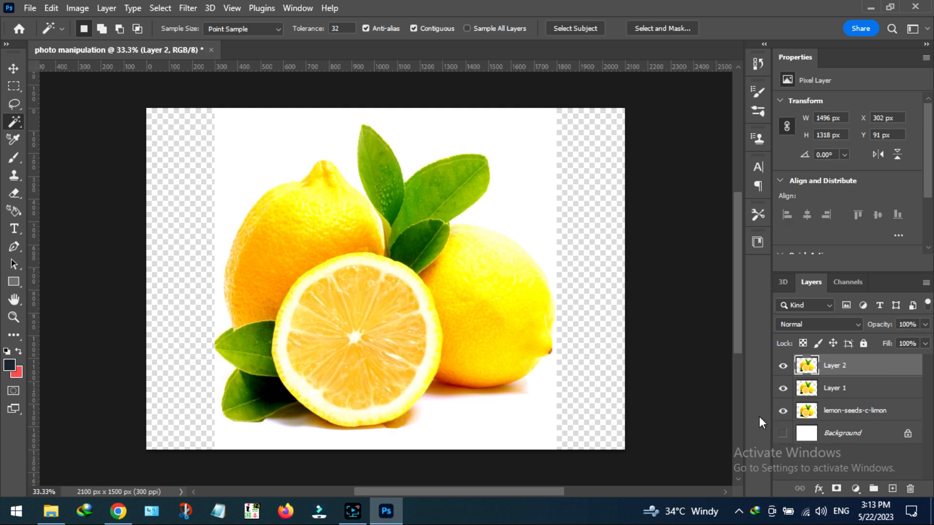
- Hide Layer 1 and delete the original lemon-seeds-c-limon layer, keeping only the cut-out copies
click(782, 411)
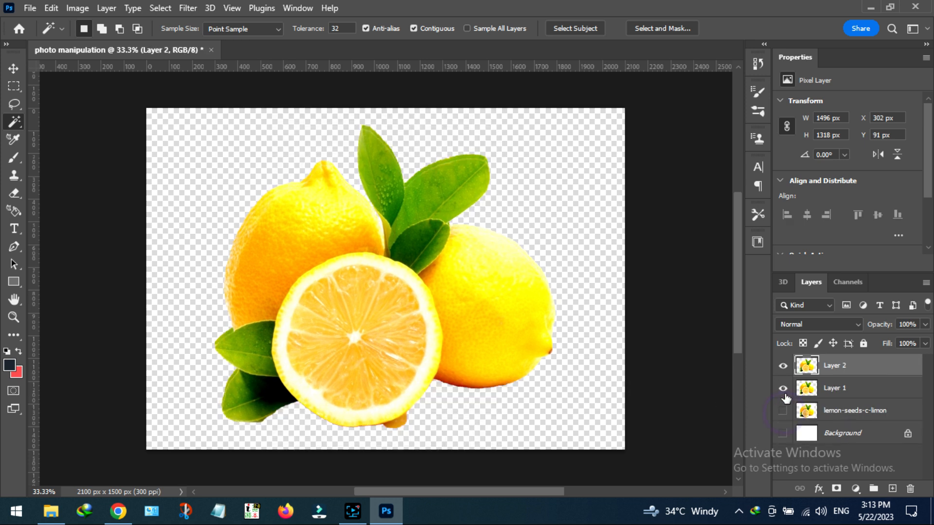
click(833, 410)
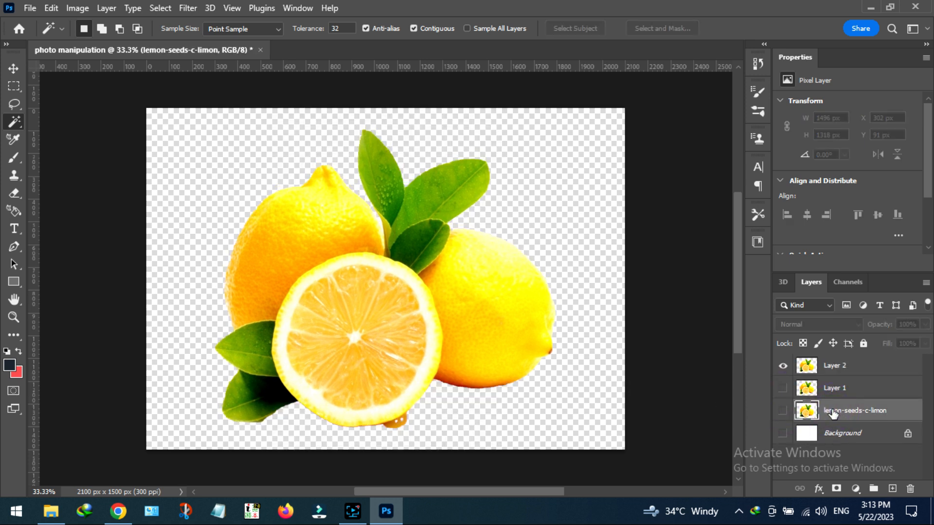
key(Delete)
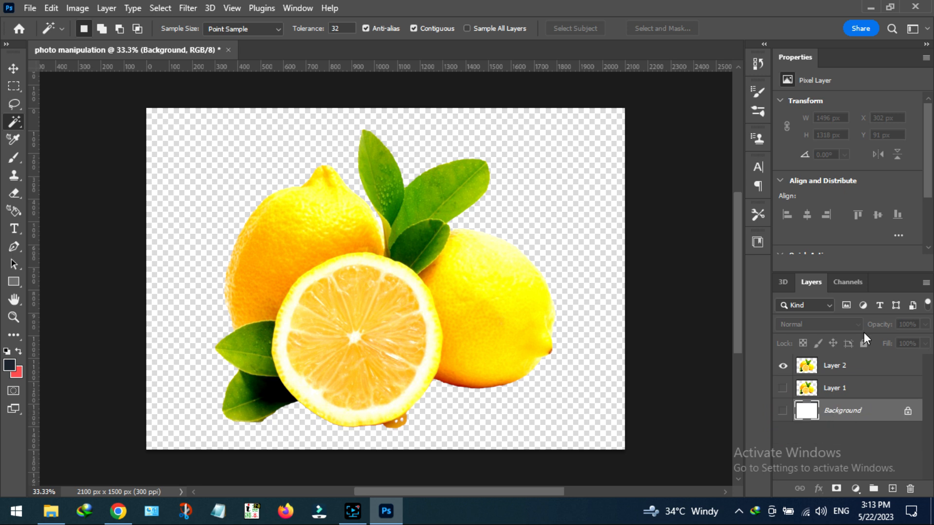
- Show Layer 1, erase the leftover shadow patch beneath the cut lemon on it, and hide the layer again
click(832, 388)
click(783, 388)
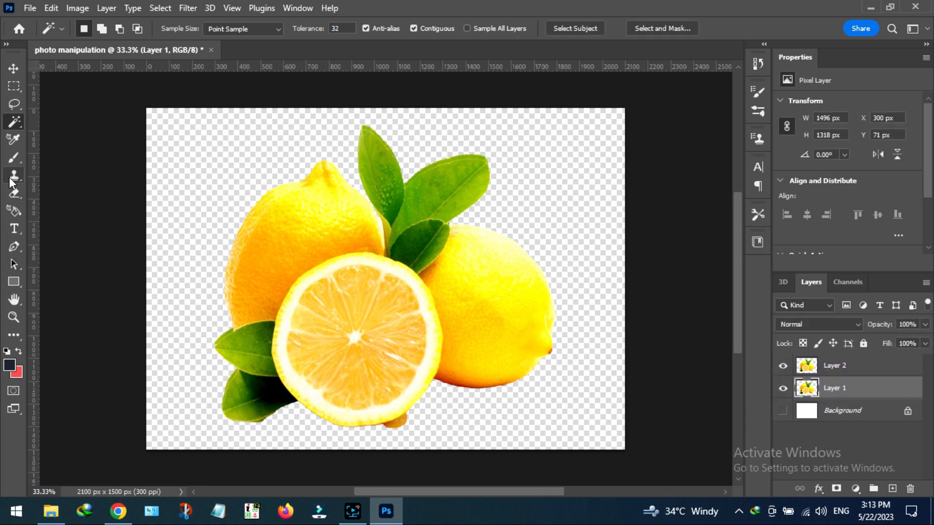
click(14, 192)
click(381, 431)
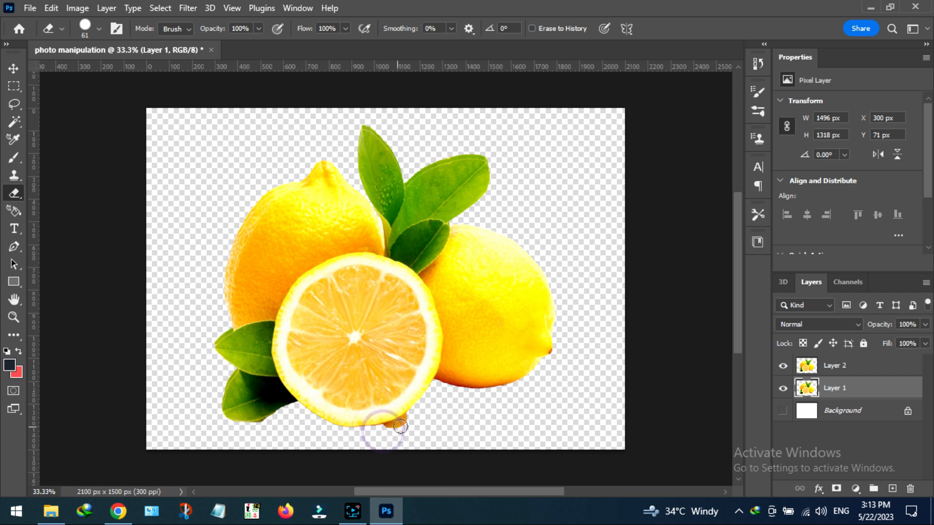
right_click(840, 389)
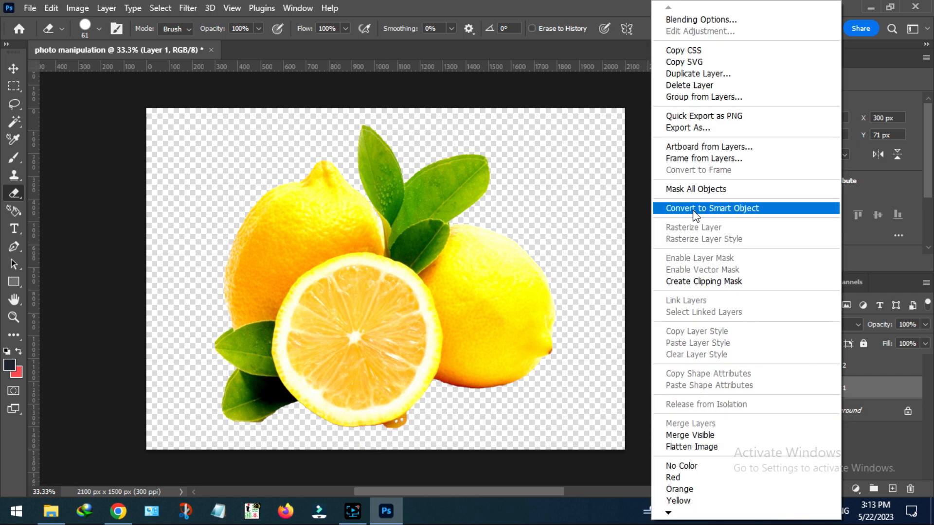
click(856, 387)
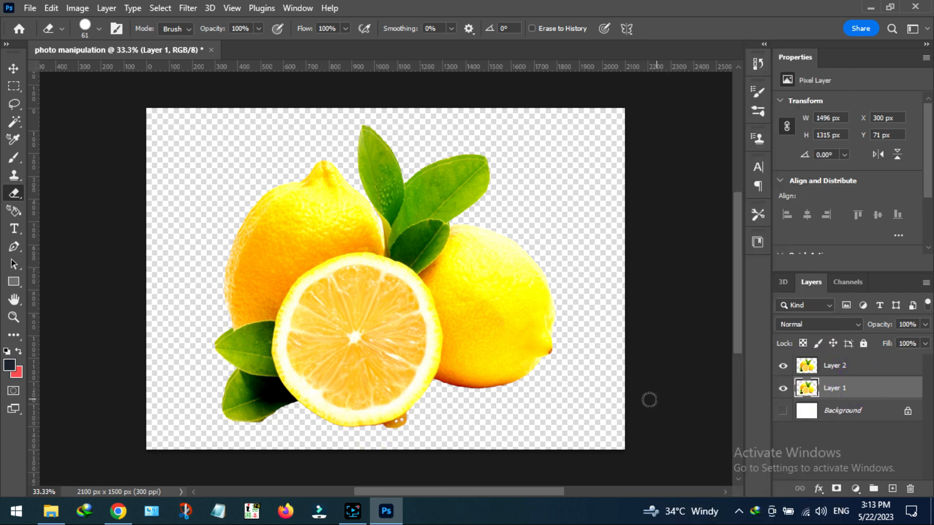
click(383, 432)
click(782, 392)
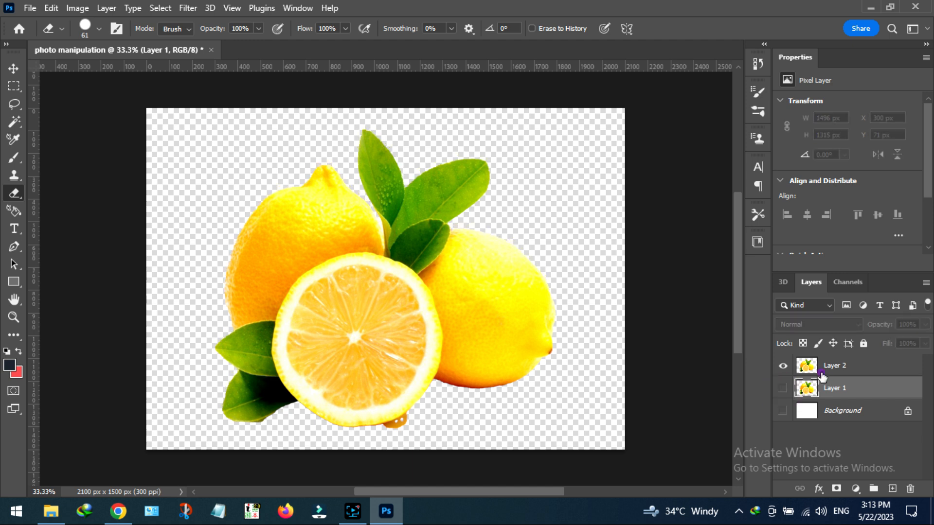
- Erase the leftover shadow patch beneath the cut lemon on Layer 2
click(827, 366)
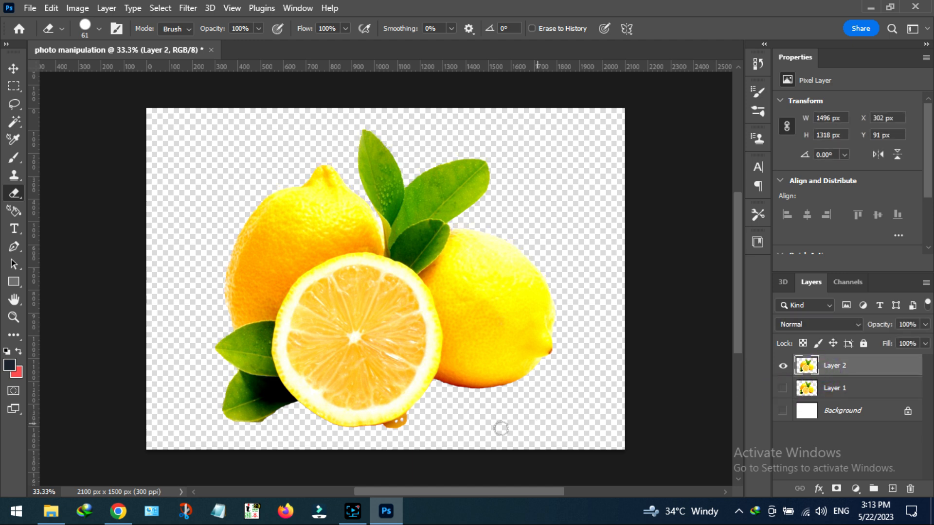
click(389, 426)
click(408, 420)
click(402, 423)
click(387, 428)
click(392, 425)
- Select the cut lemon's inner flesh on Layer 2 with the Quick Selection tool, excluding the rind, then delete it and deselect
click(13, 123)
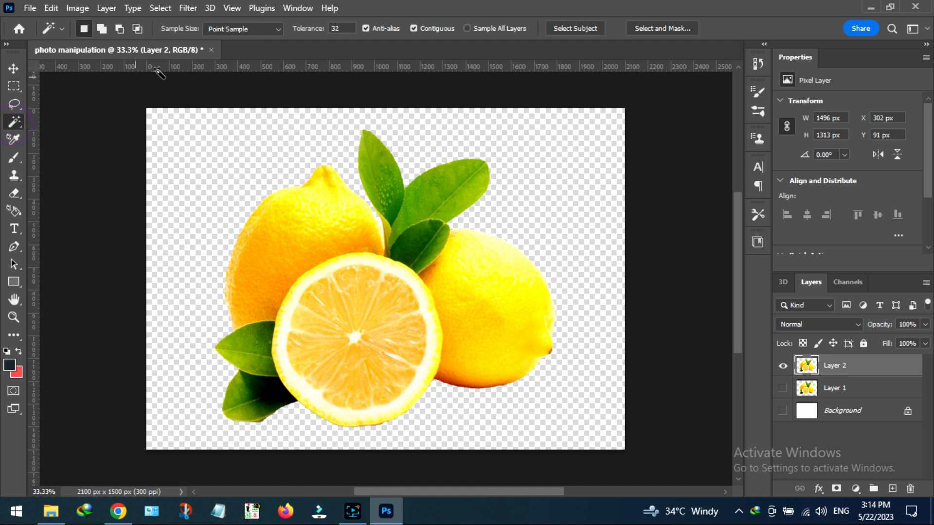
right_click(14, 127)
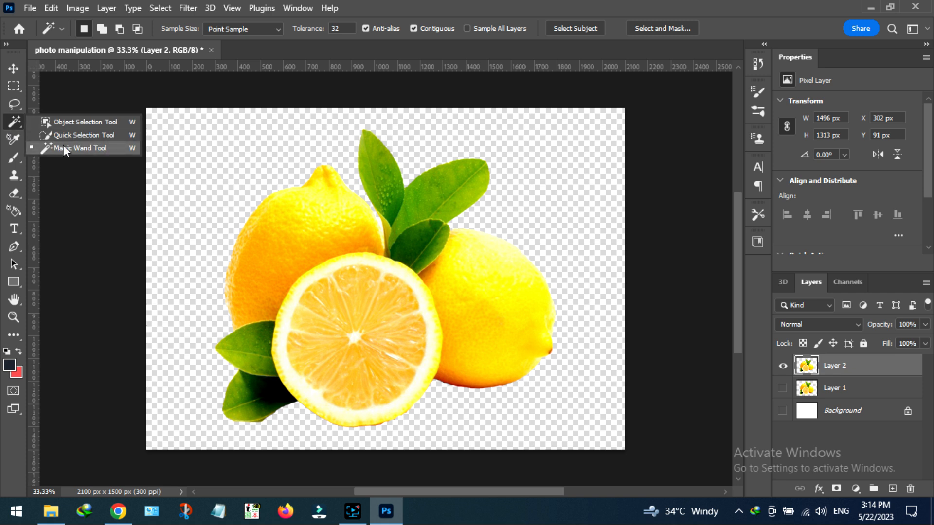
click(65, 135)
click(107, 28)
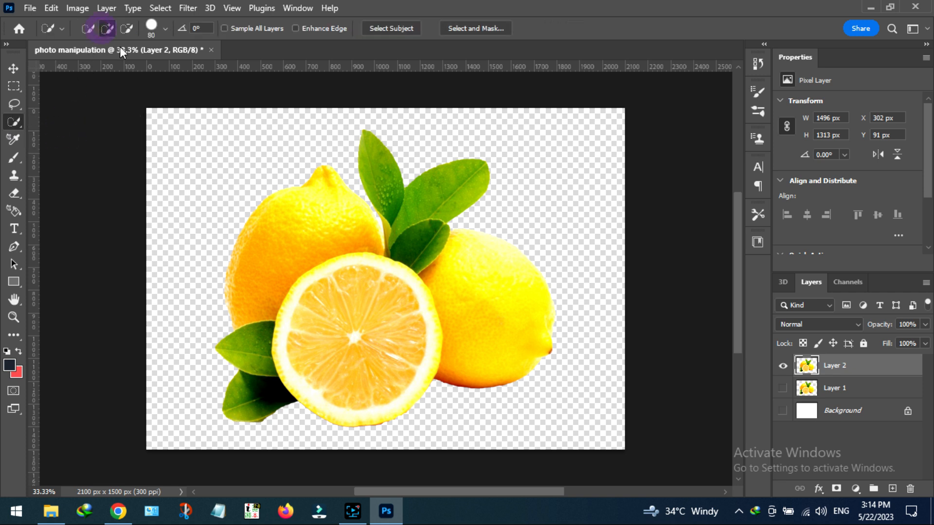
click(358, 290)
mouse_move(358, 288)
mouse_down()
mouse_move(379, 300)
mouse_move(393, 294)
mouse_move(397, 331)
mouse_move(382, 369)
mouse_move(357, 370)
mouse_move(377, 383)
mouse_move(350, 389)
mouse_up()
click(126, 28)
mouse_move(278, 298)
mouse_down()
mouse_move(268, 340)
mouse_move(271, 366)
mouse_move(311, 416)
mouse_move(395, 427)
mouse_move(385, 416)
mouse_move(401, 414)
mouse_move(410, 395)
mouse_move(430, 387)
mouse_move(440, 358)
mouse_move(435, 297)
mouse_move(427, 307)
mouse_move(420, 274)
mouse_move(395, 260)
mouse_move(364, 267)
mouse_move(389, 259)
mouse_move(363, 256)
mouse_move(296, 272)
mouse_up()
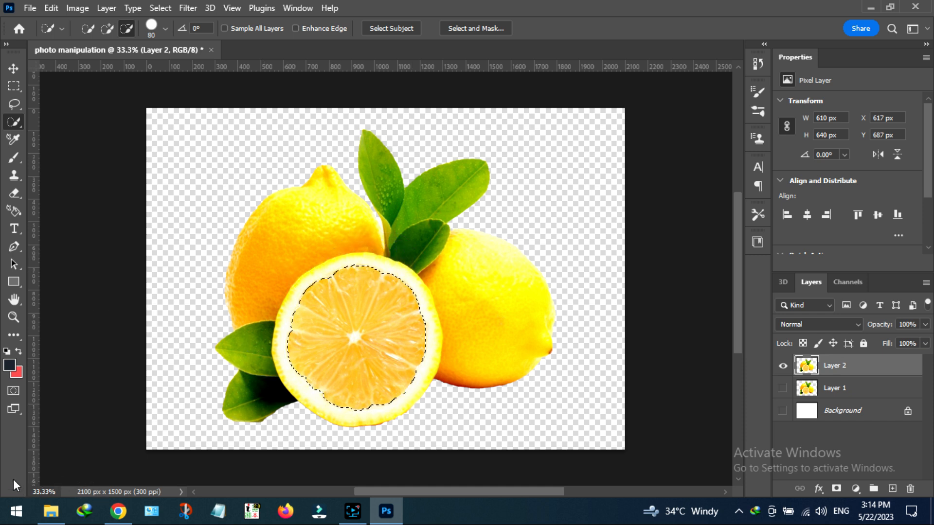
key(Delete)
key(ctrl+d)
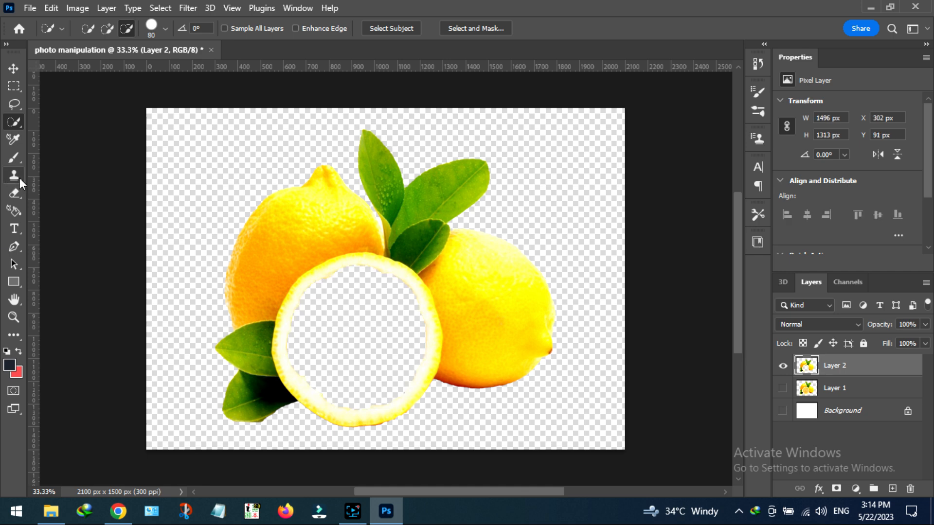
- Place the embedded valley landscape photo and move its layer below Layer 2
click(10, 72)
click(28, 8)
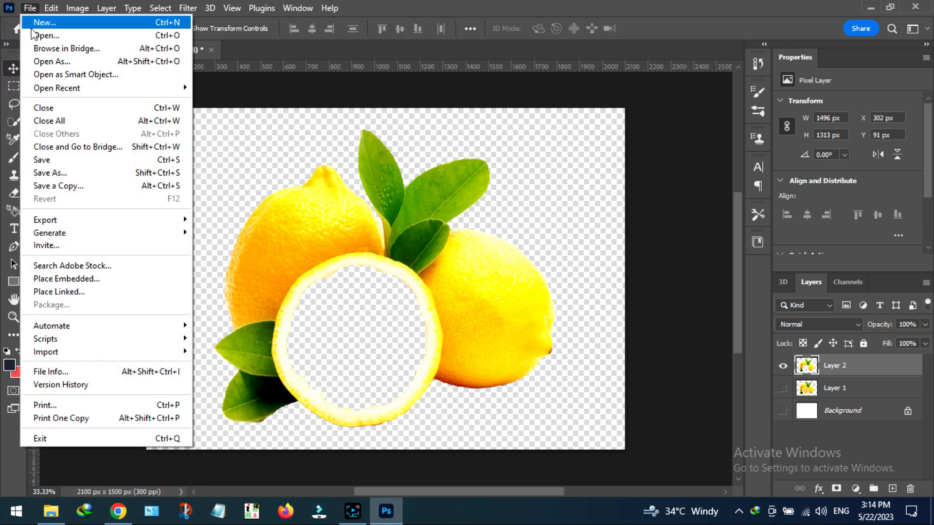
click(65, 282)
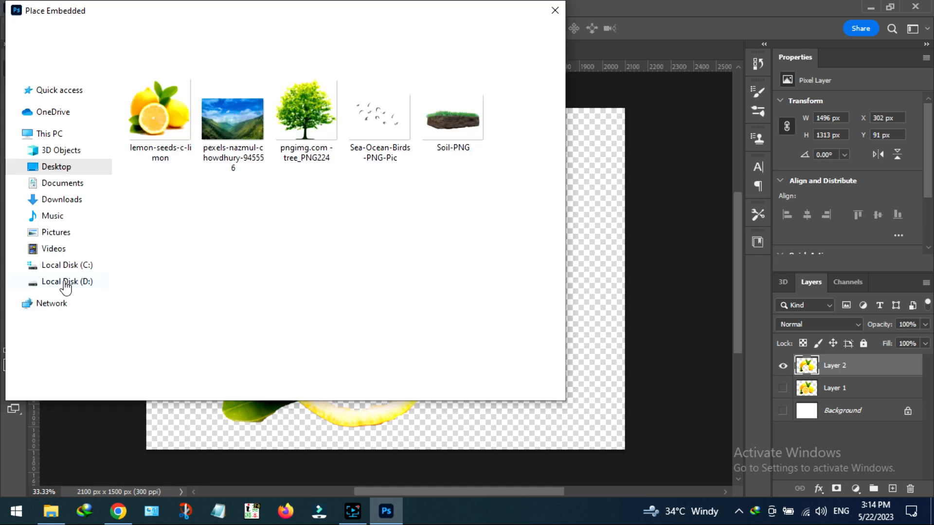
double_click(255, 103)
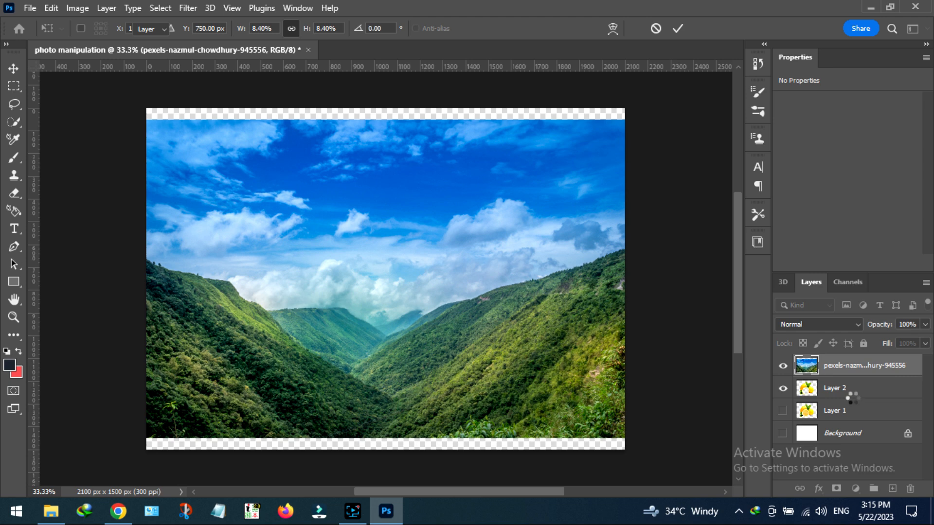
drag(851, 398, 851, 399)
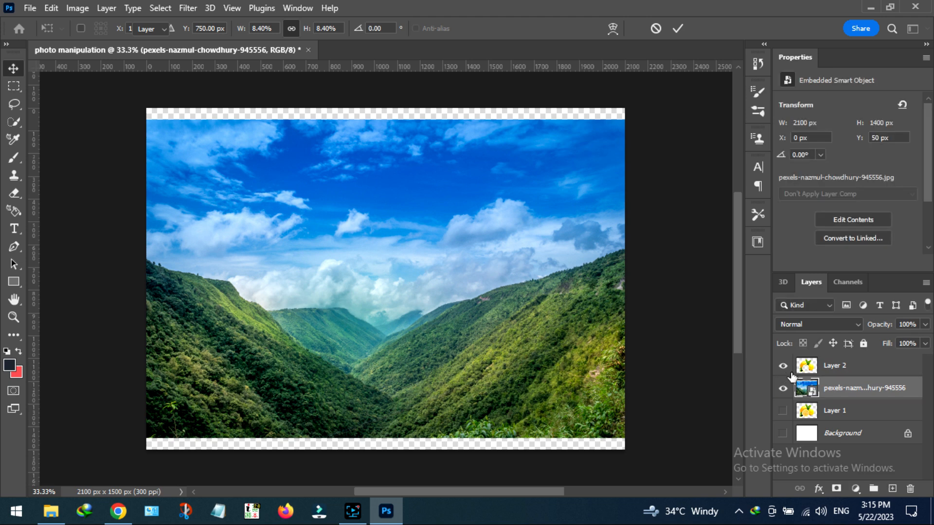
- Rasterize the valley photo layer and scale it to about 48.6%, positioning it behind the opening in the cut lemon
right_click(872, 389)
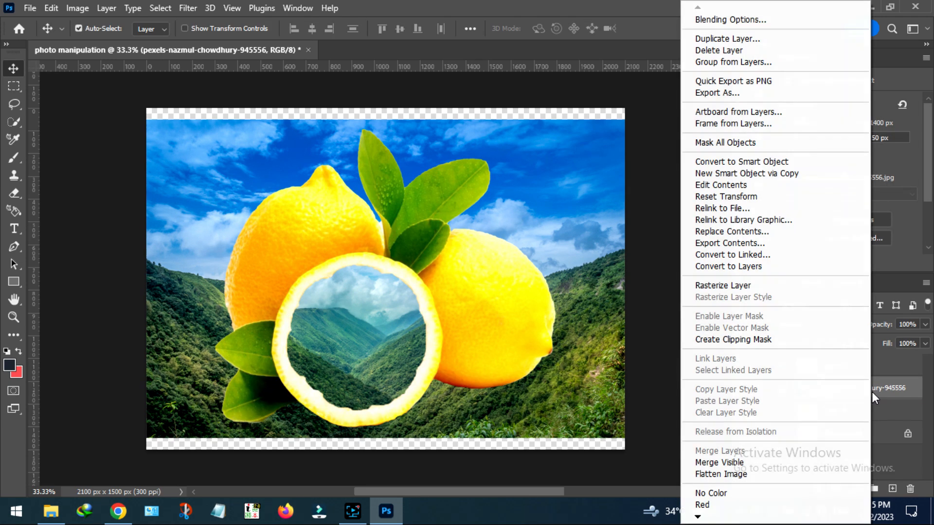
click(722, 286)
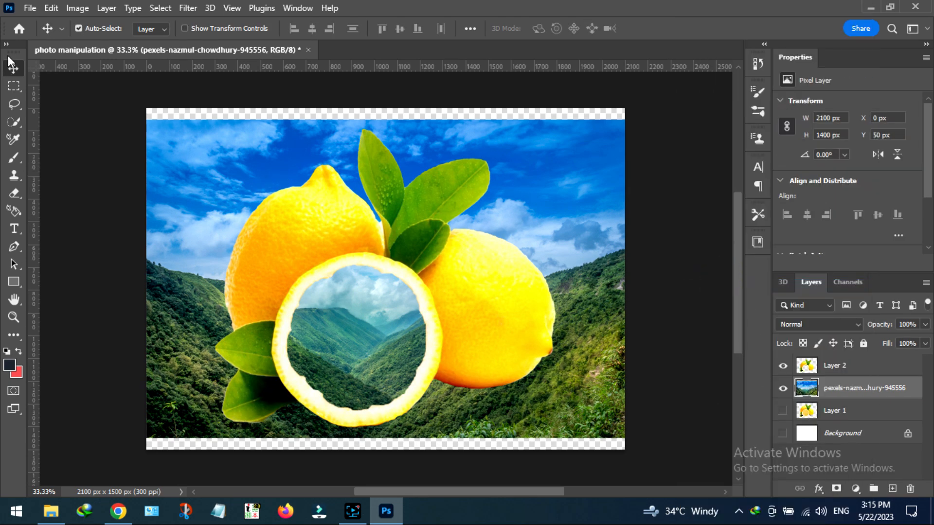
drag(8, 55, 8, 56)
key(ctrl+t)
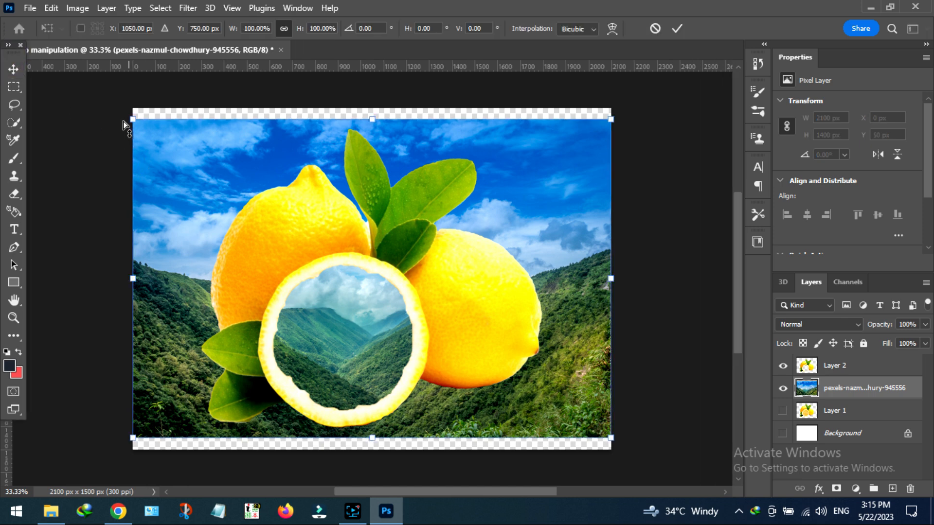
drag(132, 122, 325, 287)
drag(609, 440, 574, 415)
drag(515, 375, 406, 363)
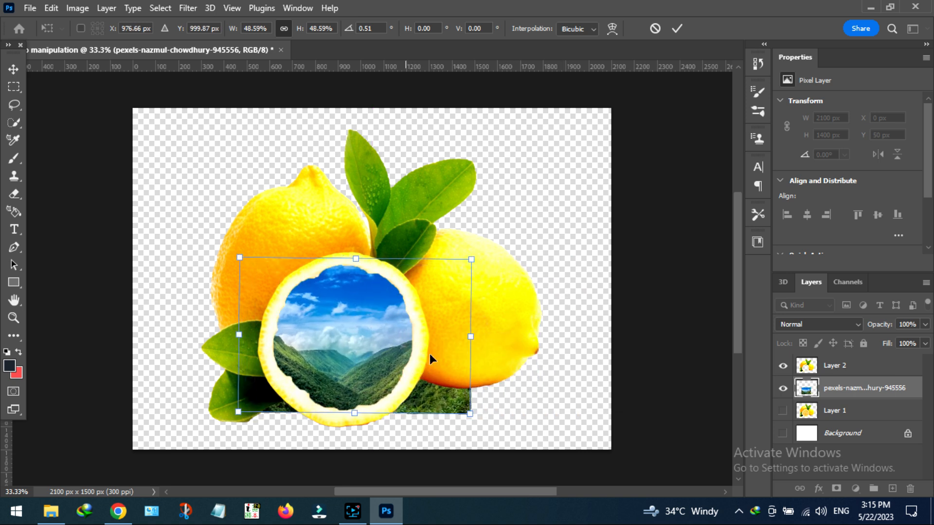
click(7, 61)
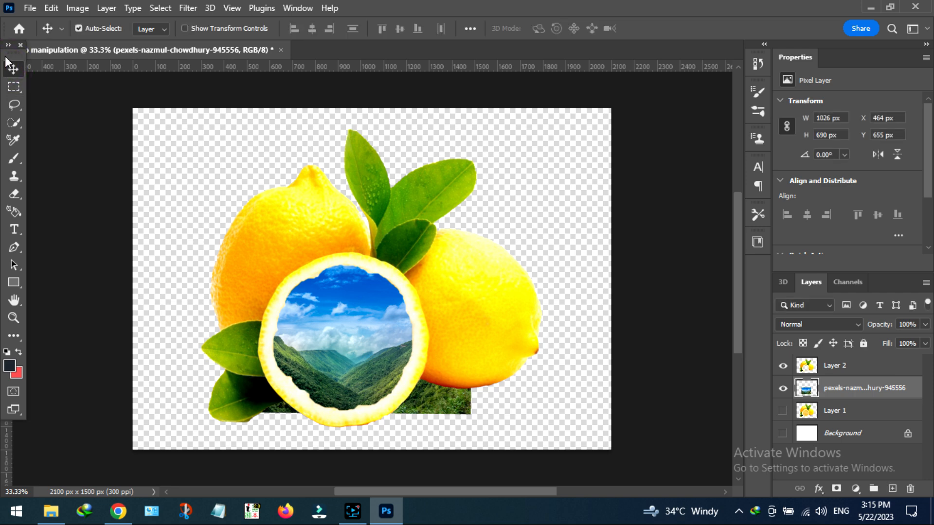
- Place the embedded Soil-PNG image, scale it to about 556 px wide, and position it at the bottom of the lemon opening
click(20, 10)
click(66, 280)
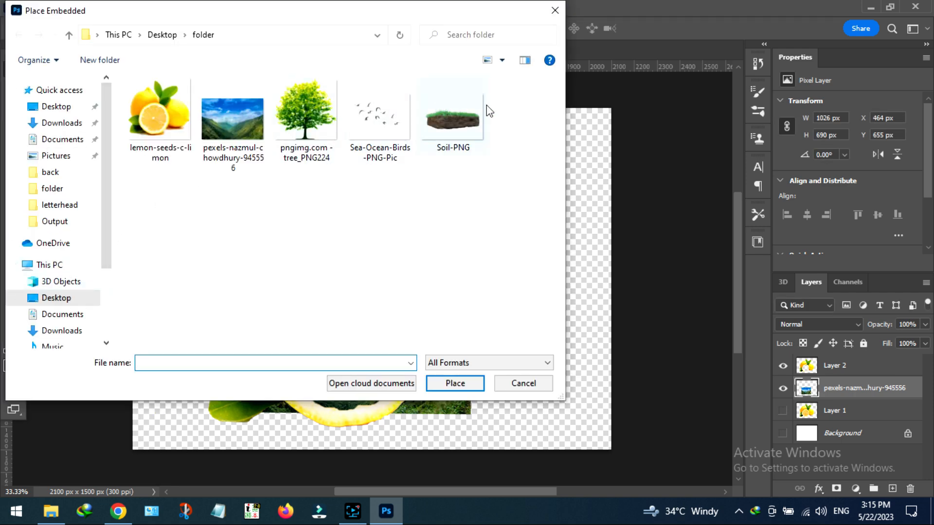
double_click(467, 116)
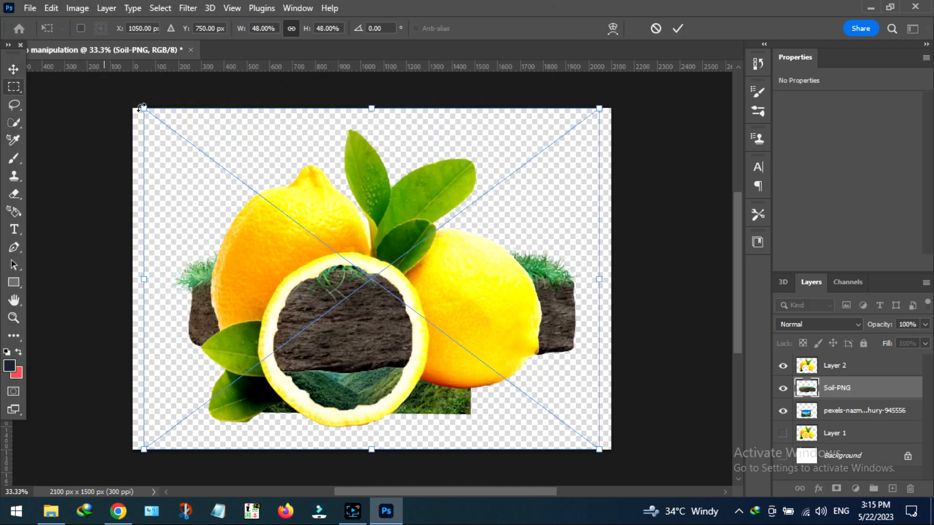
drag(144, 108, 453, 369)
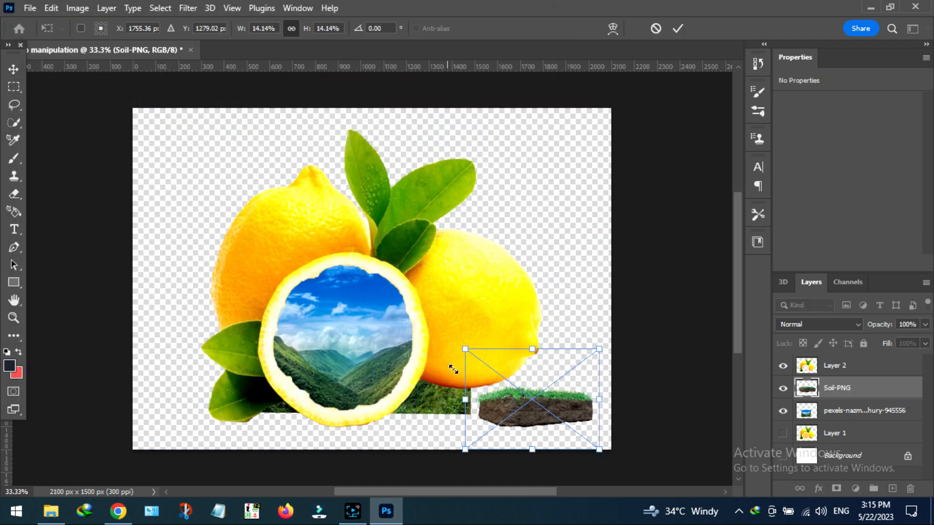
drag(510, 425, 331, 416)
click(14, 69)
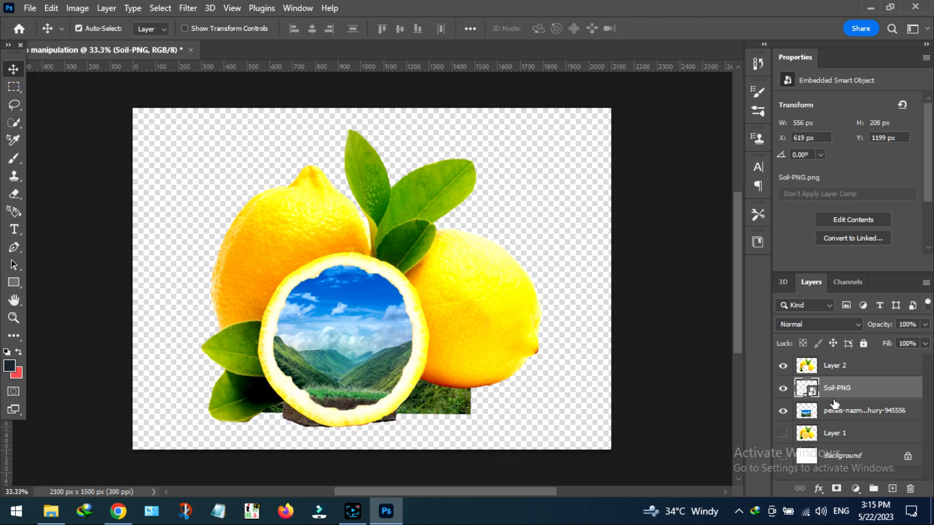
- Rasterize the Soil-PNG layer, and place the embedded tree_PNG224 image at about 136 px wide on the soil inside the lemon opening
right_click(832, 389)
click(704, 285)
click(30, 8)
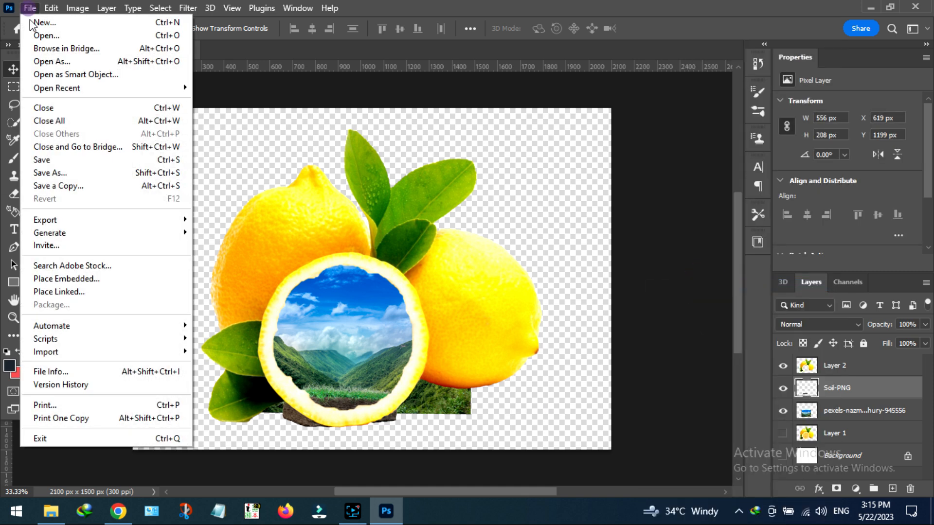
click(63, 278)
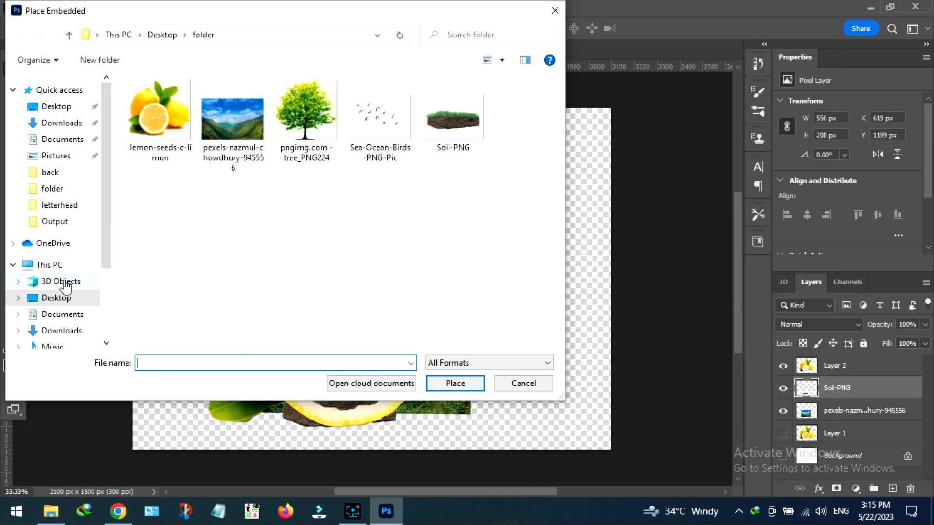
click(308, 116)
double_click(308, 112)
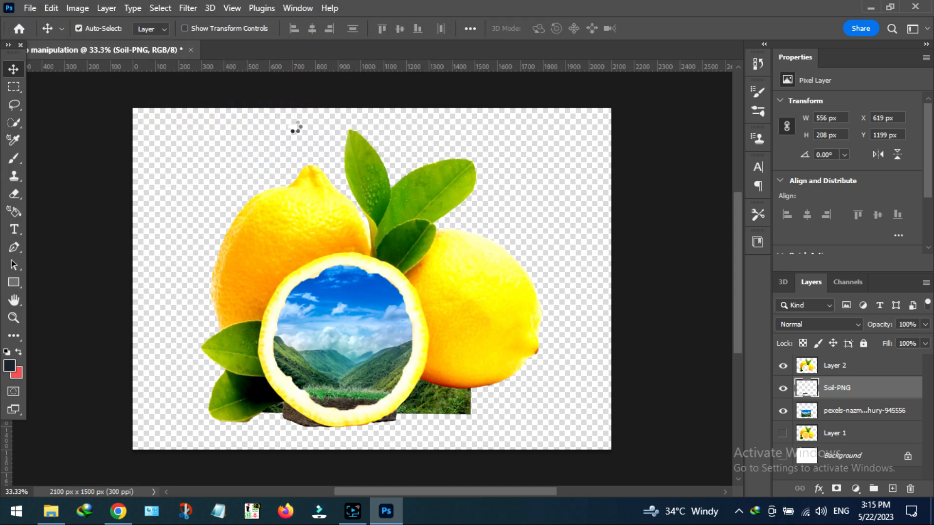
drag(197, 108, 346, 388)
key(Return)
- Duplicate the tree layer four times and arrange the five trees in a row along the soil
key(ctrl+j)
key(ctrl+j)
key(ctrl+j)
key(ctrl+j)
key(Down)
key(Down)
click(337, 382)
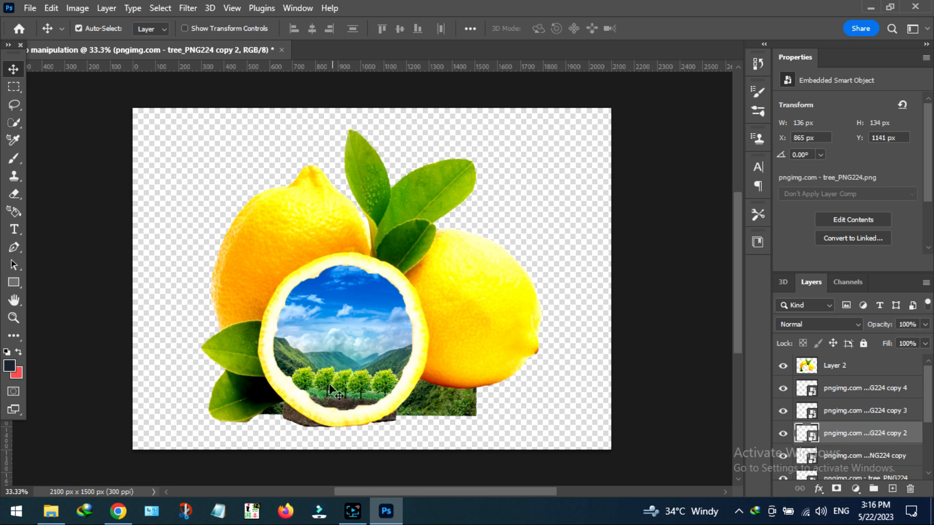
click(322, 383)
click(307, 381)
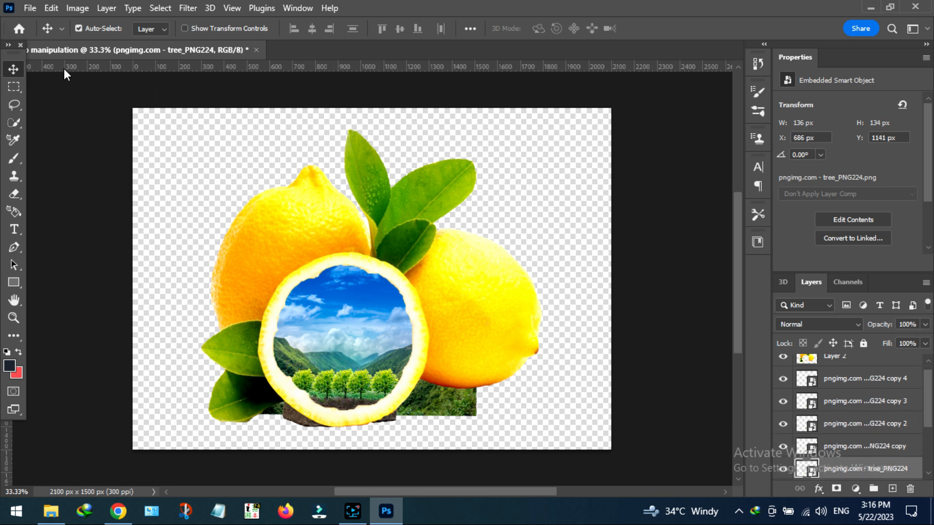
- Place the embedded Sea-Ocean-Birds-PNG-Pic image, scaled to 1.67%, in the sky inside the lemon opening
click(35, 11)
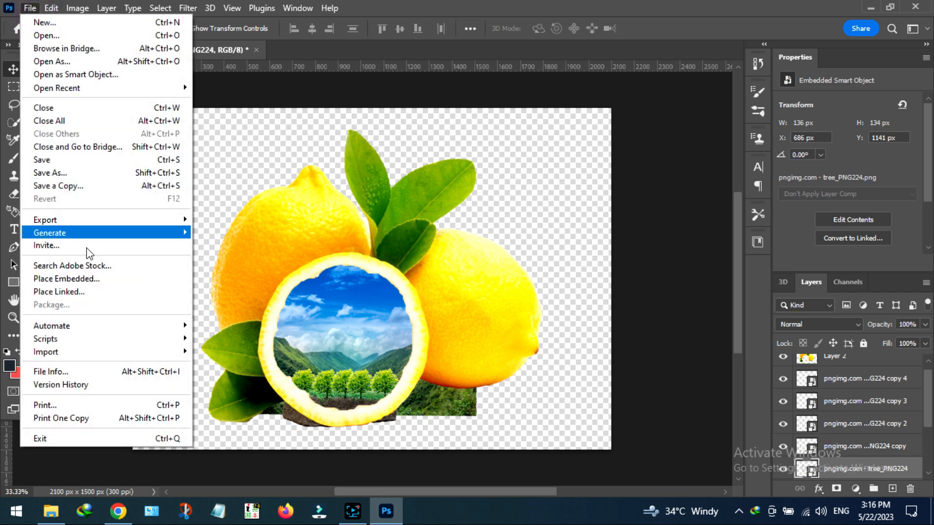
click(93, 278)
double_click(399, 126)
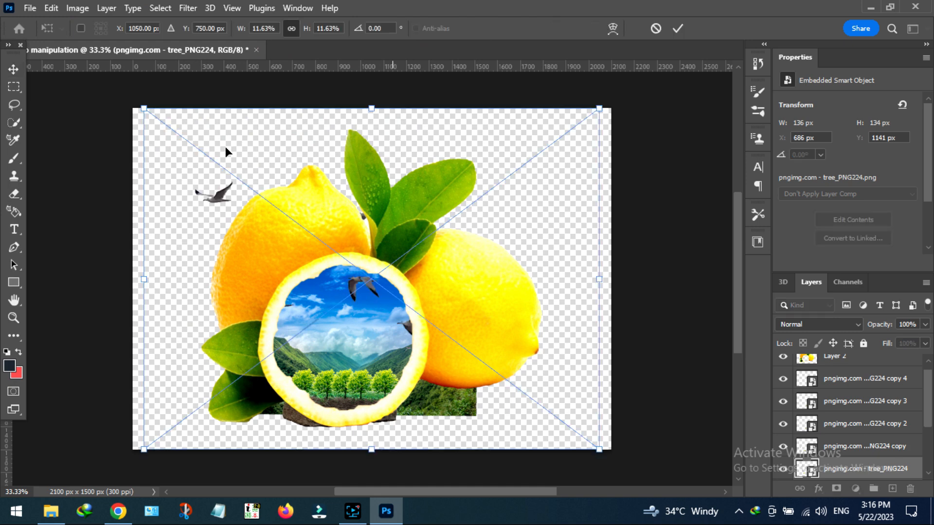
mouse_move(219, 163)
mouse_down()
mouse_move(571, 415)
mouse_move(554, 422)
mouse_move(359, 312)
mouse_move(398, 349)
mouse_move(381, 334)
mouse_up()
click(13, 68)
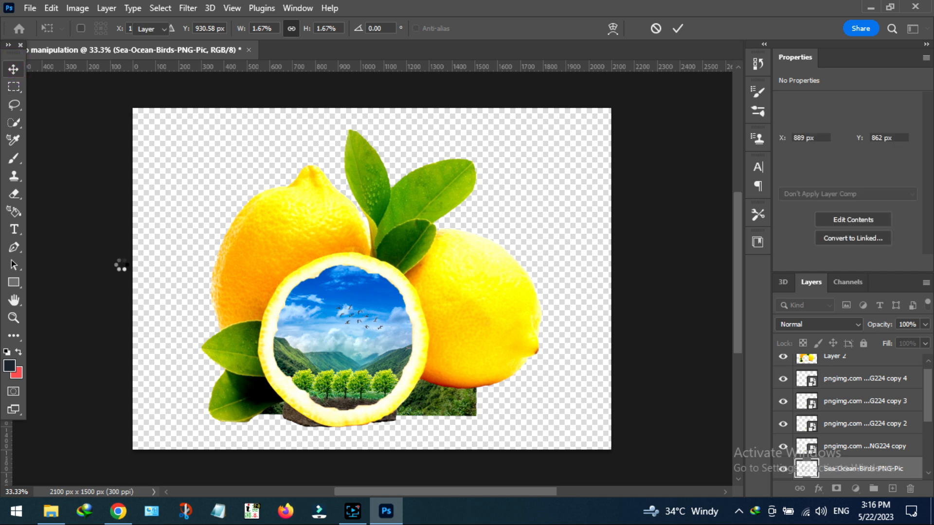
- Magic Wand-select the transparent area around the lemons on Layer 2, delete the soil and valley photo parts inside it, and deselect
click(310, 195)
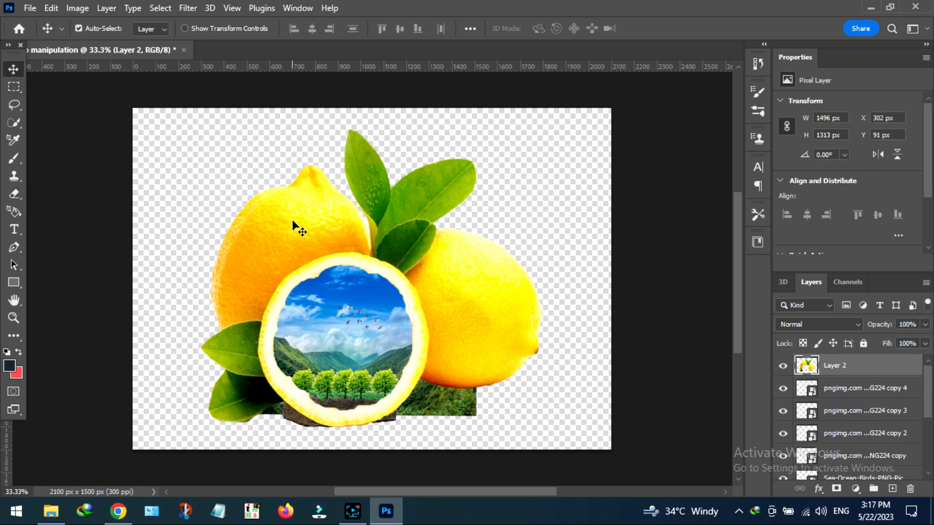
right_click(13, 124)
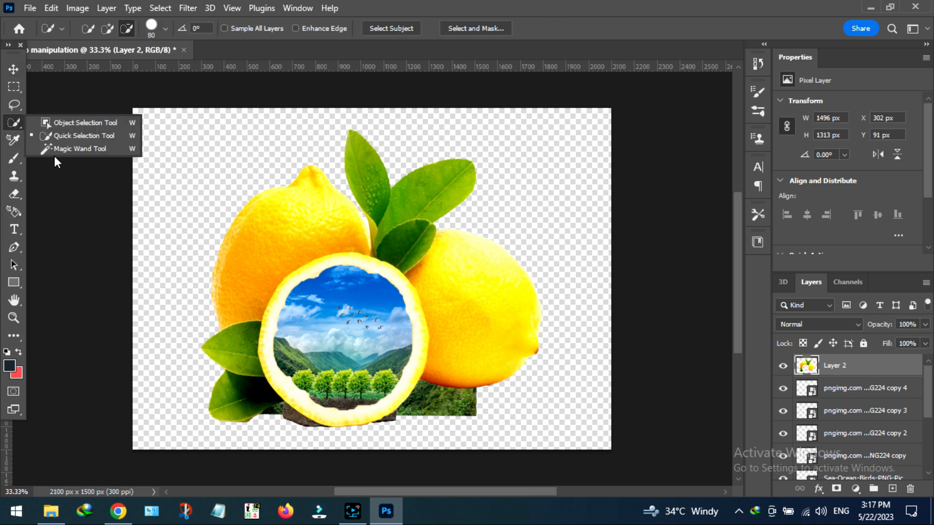
click(52, 152)
click(192, 156)
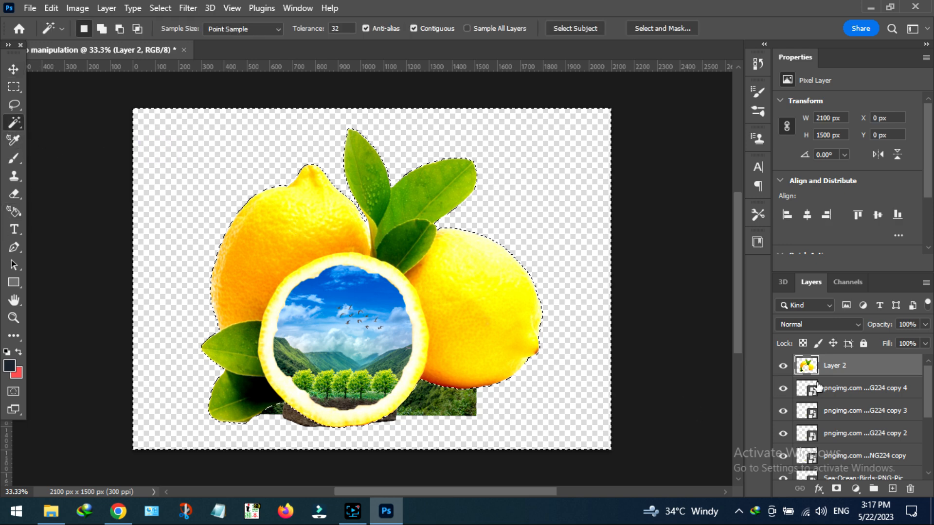
scroll(836, 413, down, 4)
click(849, 438)
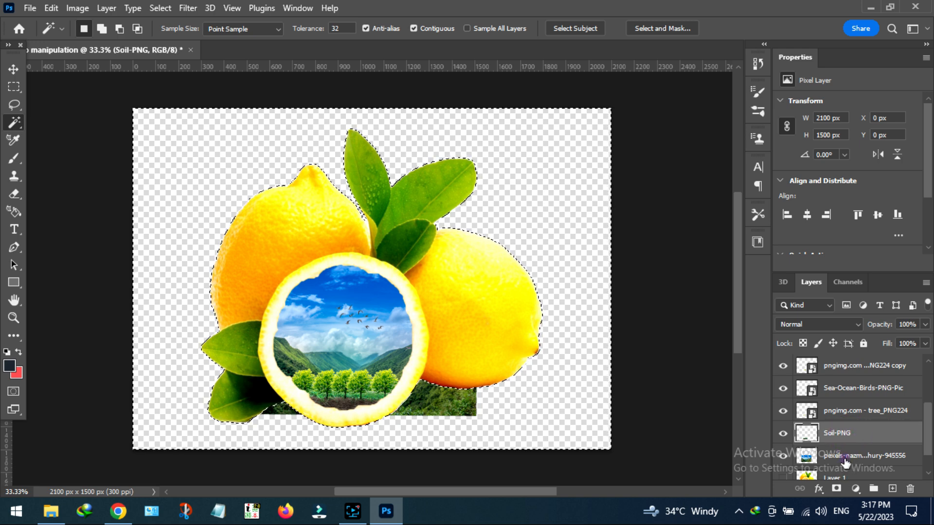
click(846, 457)
scroll(845, 455, down, 1)
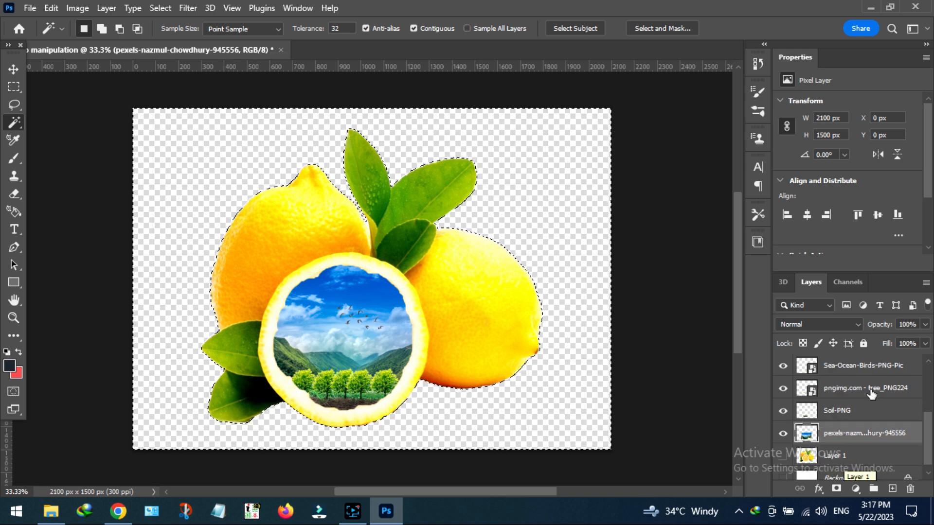
scroll(913, 329, down, 1)
key(ctrl+d)
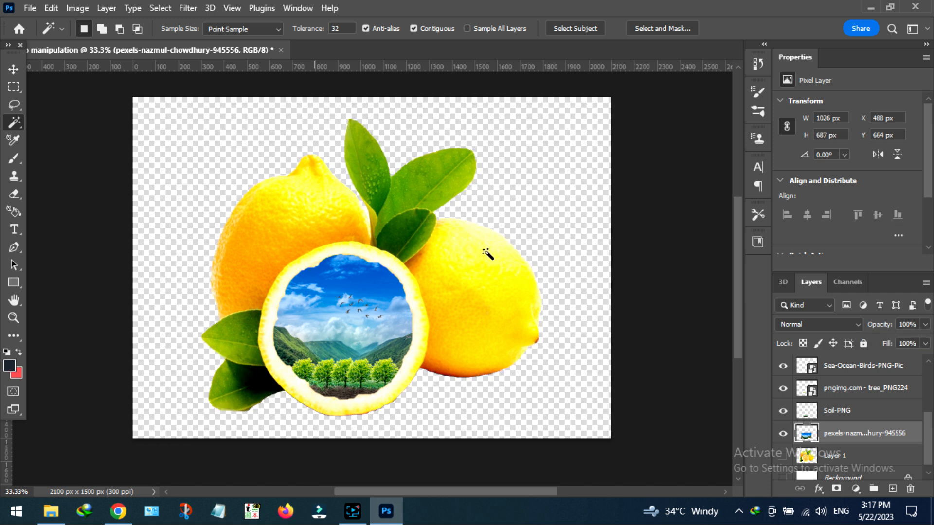
- Show Layer 1 and erase its stray pixels along the lower edge of the cut lemon
click(843, 462)
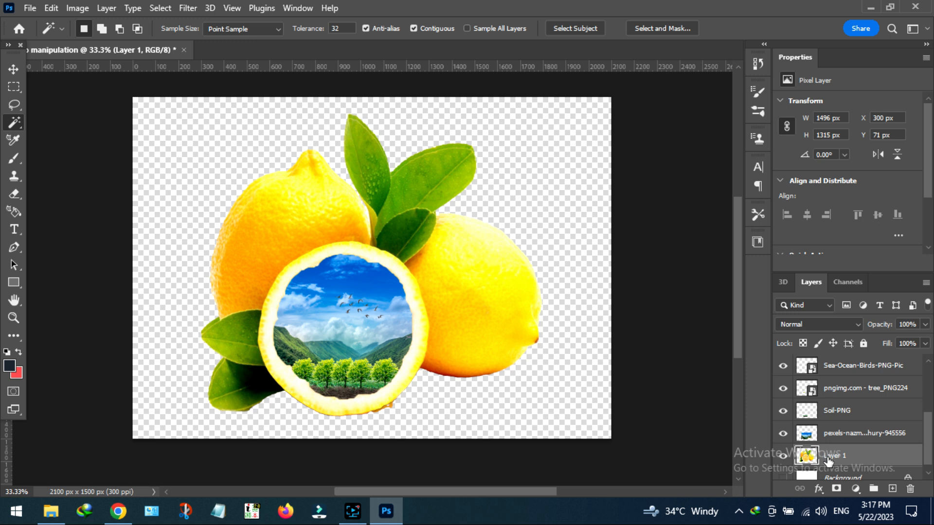
click(14, 194)
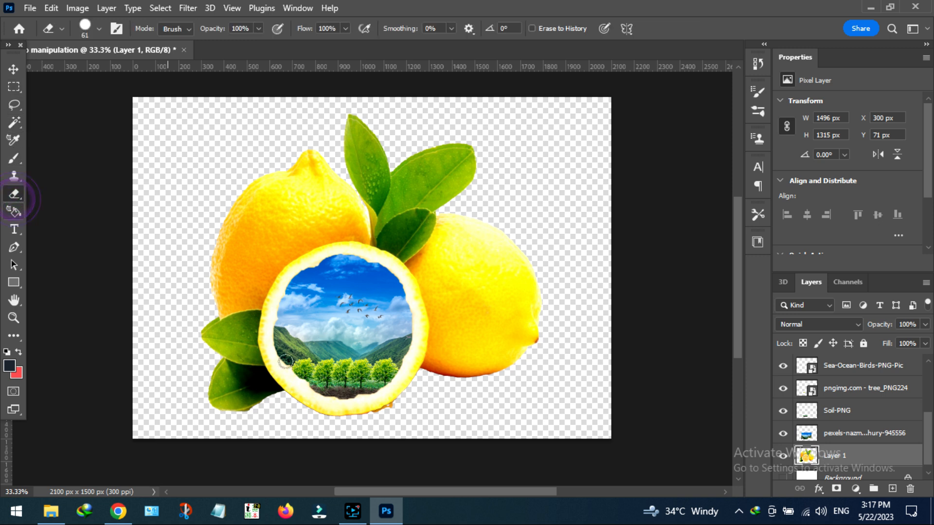
click(379, 417)
click(391, 413)
click(396, 408)
click(386, 414)
click(381, 416)
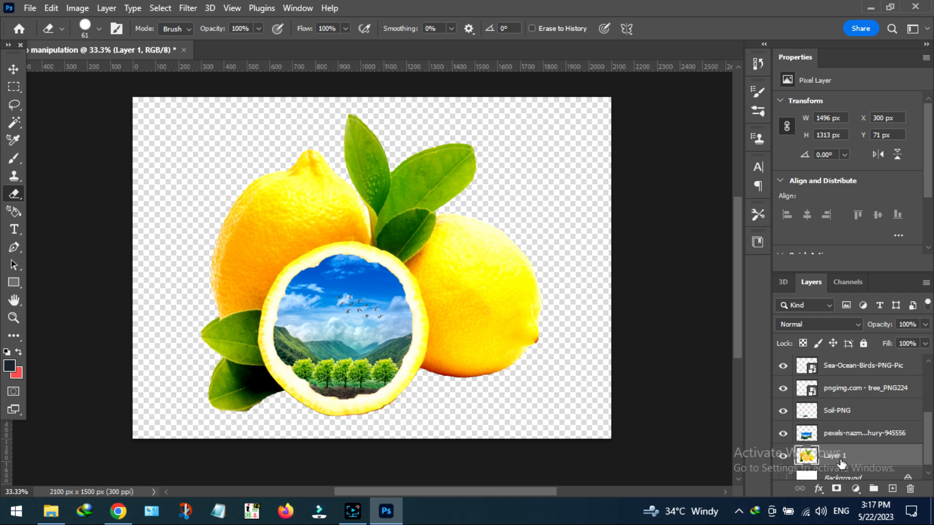
- Add a Drop Shadow to Layer 1 using the orange f5a800 sampled from the back lemon
right_click(839, 460)
click(675, 17)
drag(460, 104, 548, 101)
click(534, 354)
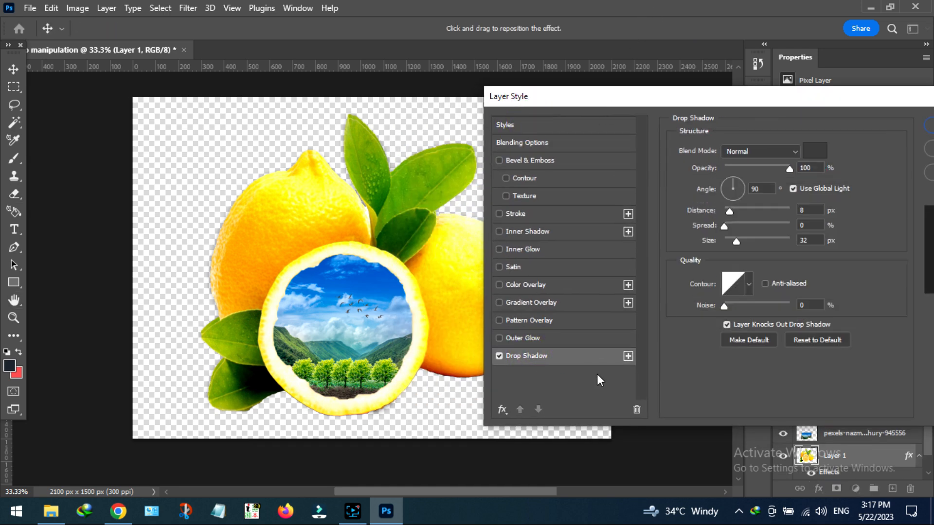
click(815, 151)
click(267, 246)
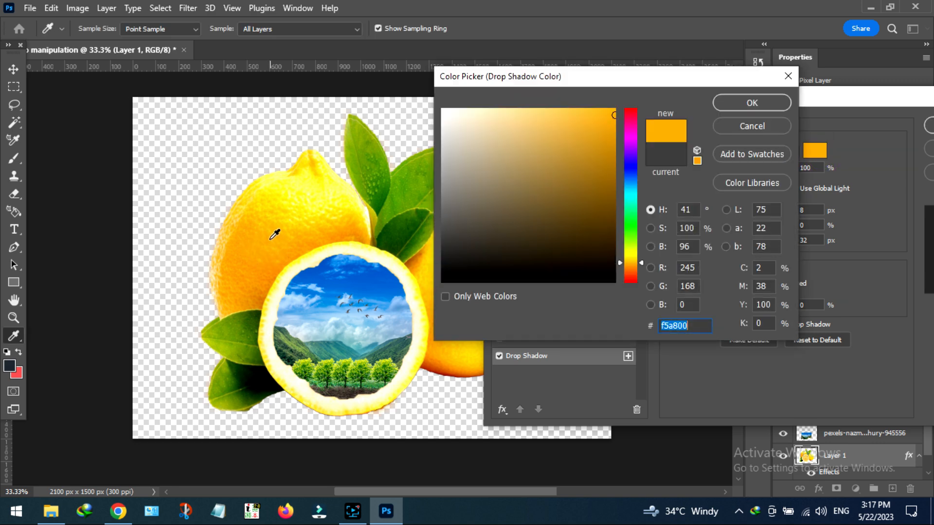
click(757, 103)
- Set the drop shadow's angle to 137°, distance to 50 px and size to 155 px, with the sampled yellow f5f425 as its color
drag(738, 209, 746, 209)
drag(753, 247, 700, 245)
drag(740, 189, 772, 246)
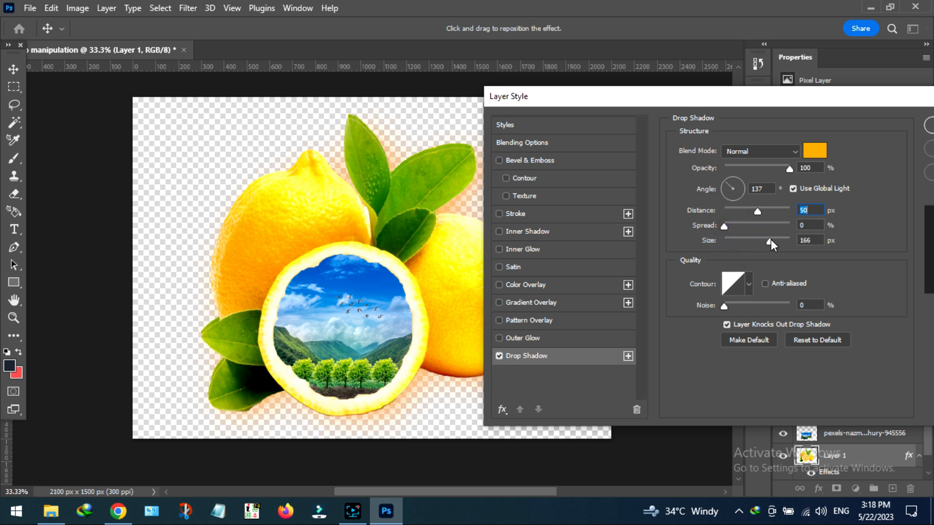
click(815, 151)
click(325, 179)
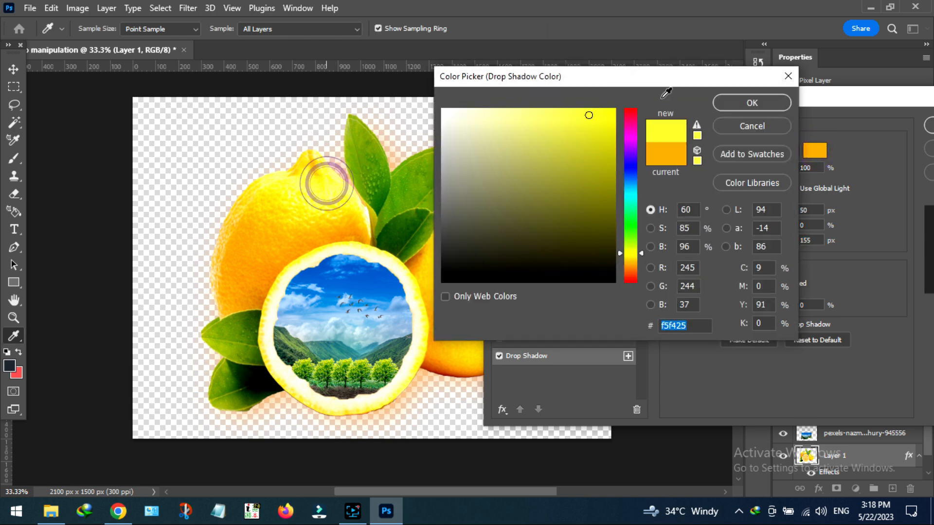
click(735, 102)
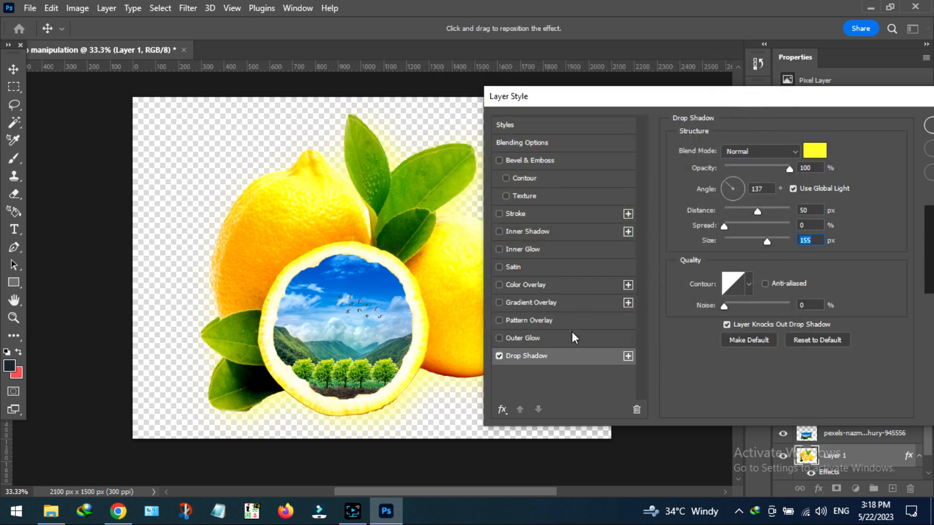
- Set the drop shadow's distance to 91 px, spread to 28% and size to 128 px at 100% opacity, and apply the style
drag(740, 240, 772, 214)
drag(757, 171, 790, 168)
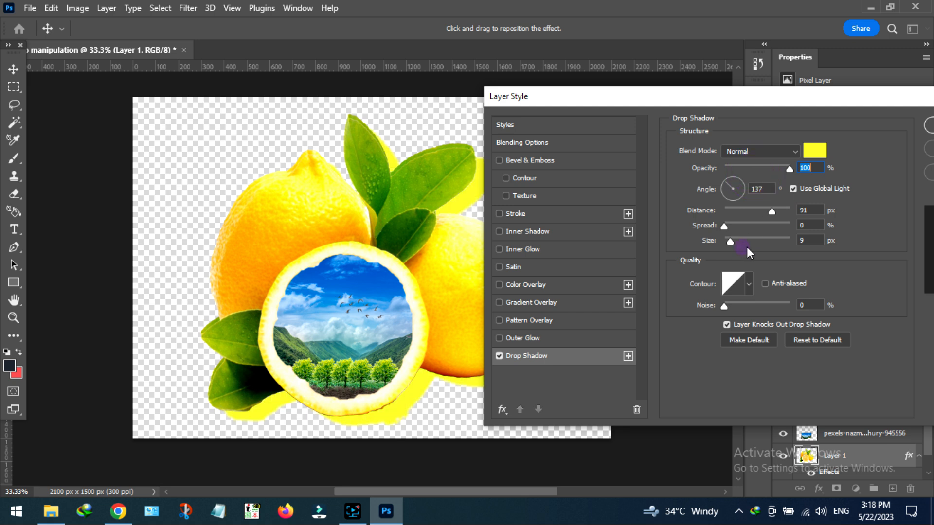
mouse_move(748, 232)
mouse_down()
mouse_move(764, 233)
mouse_move(732, 241)
mouse_move(740, 235)
mouse_move(732, 225)
mouse_move(744, 227)
mouse_move(725, 228)
mouse_move(743, 225)
mouse_up()
drag(705, 100, 576, 136)
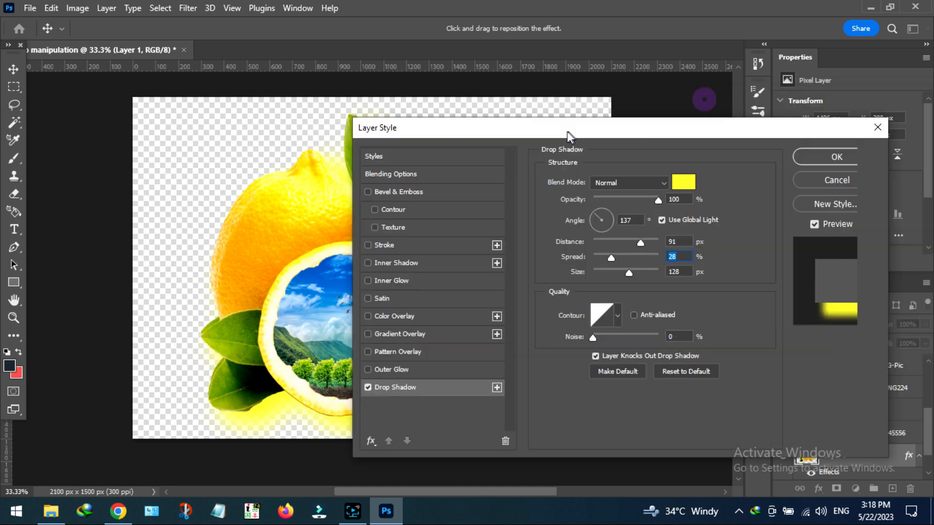
click(801, 163)
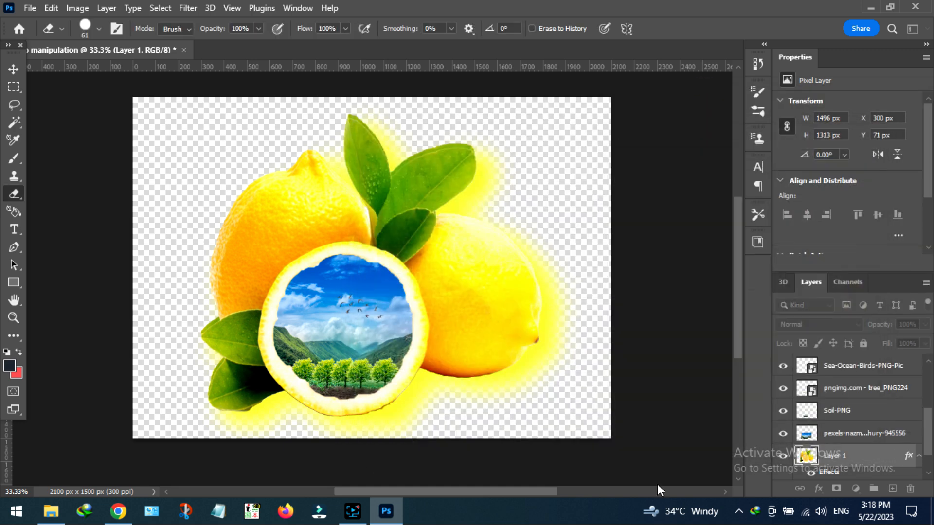
- Rasterize Layer 1's layer style and erase the yellow glow around the upper leaves and lemon tops with a 168 px eraser
right_click(843, 457)
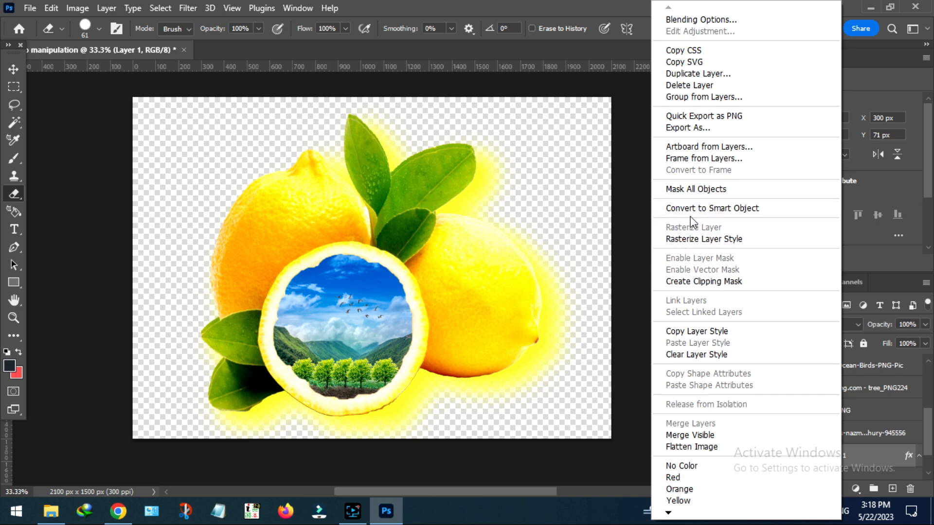
click(678, 239)
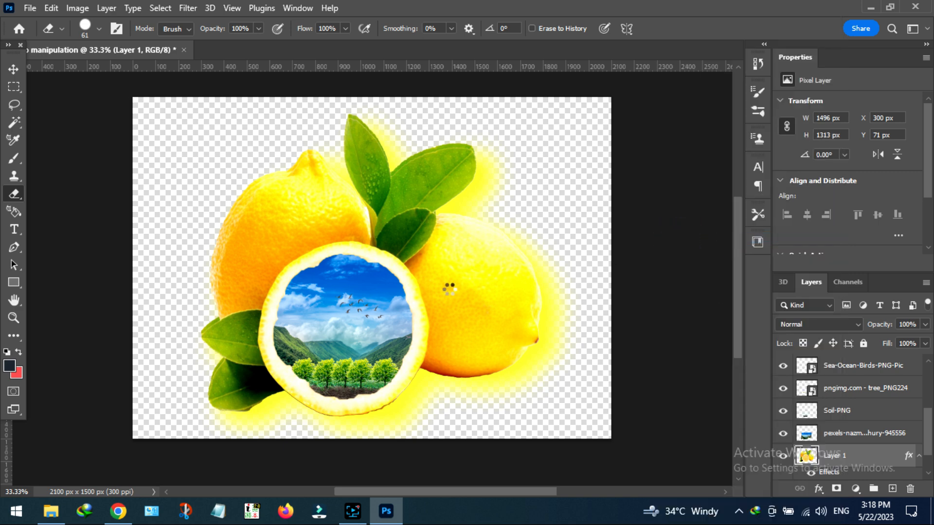
click(89, 28)
click(135, 74)
click(285, 171)
mouse_move(294, 165)
mouse_down()
mouse_move(340, 138)
mouse_move(305, 184)
mouse_up()
click(354, 208)
drag(364, 241, 369, 218)
mouse_move(462, 207)
mouse_down()
mouse_move(548, 197)
mouse_move(506, 180)
mouse_up()
click(483, 156)
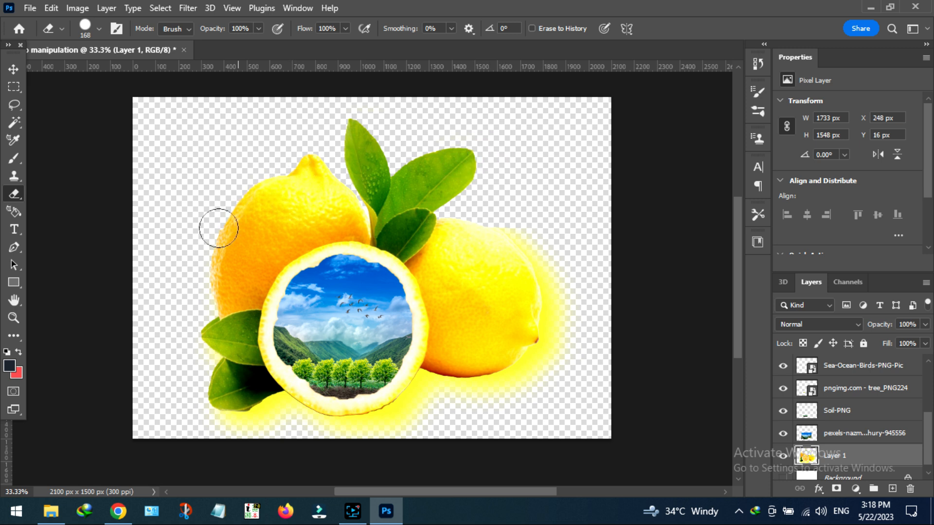
- Erase the remaining yellow glow beside the lower-left leaves, around the right lemon and beneath the fruit
drag(217, 321, 198, 410)
mouse_move(505, 228)
mouse_down()
mouse_move(523, 246)
mouse_move(552, 334)
mouse_move(542, 267)
mouse_up()
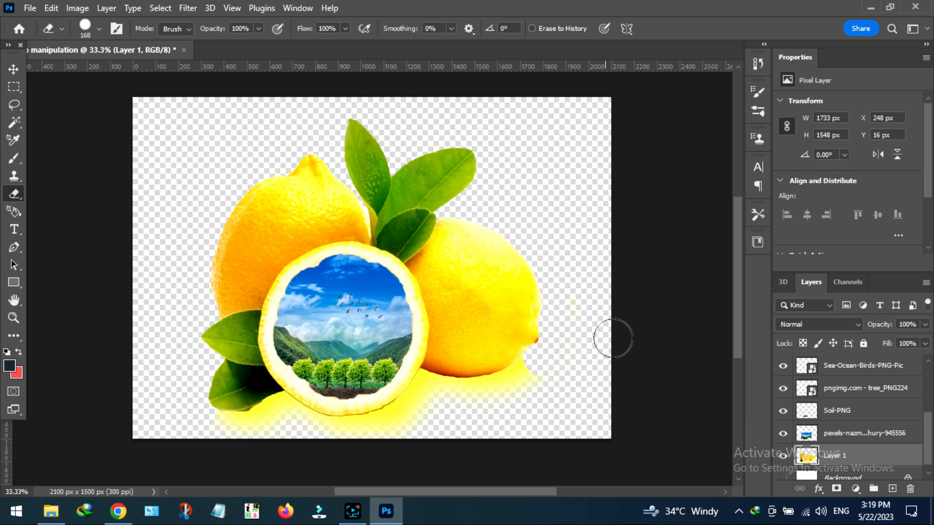
mouse_move(543, 330)
mouse_down()
mouse_move(535, 369)
mouse_move(475, 410)
mouse_move(467, 400)
mouse_move(523, 375)
mouse_move(464, 389)
mouse_move(397, 384)
mouse_move(333, 403)
mouse_move(230, 393)
mouse_move(382, 346)
mouse_move(332, 297)
mouse_up()
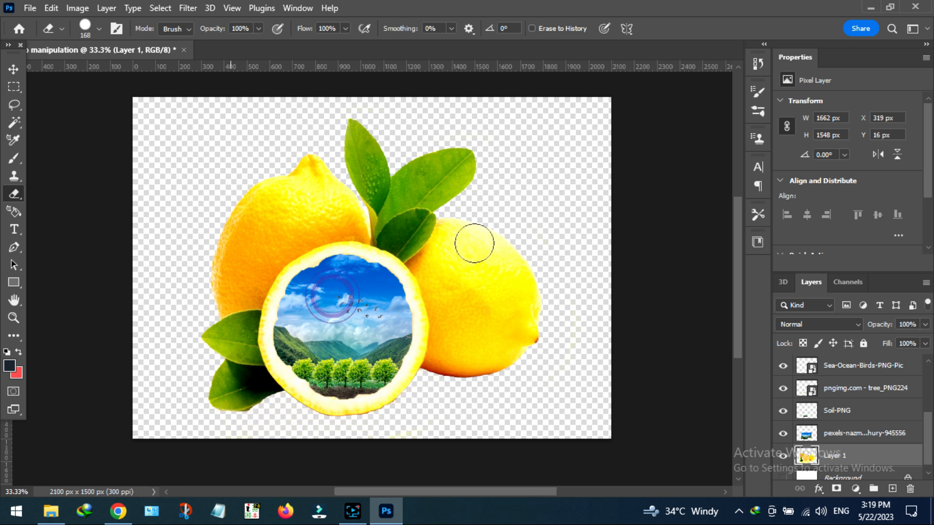
- Add a light yellow Solid Color fill layer directly above the Background, undoing any accidental move of the lemons
click(13, 69)
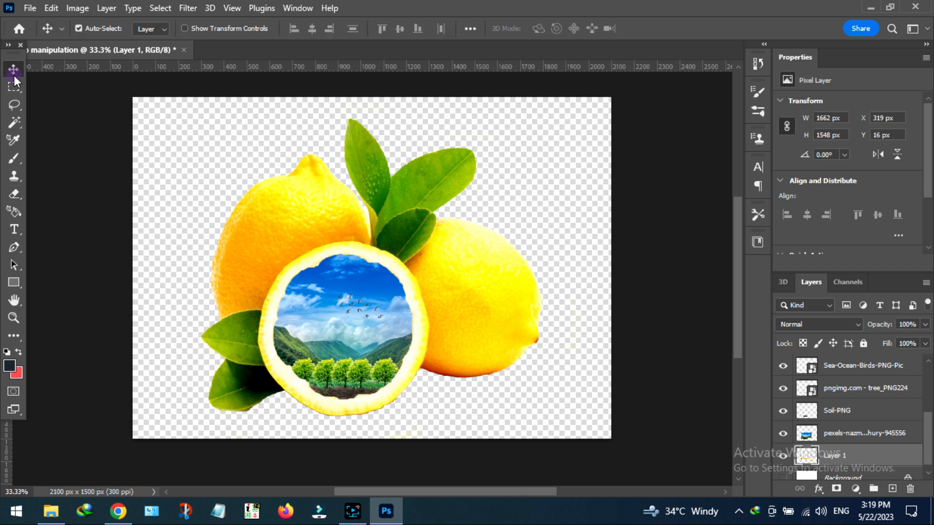
click(873, 479)
click(855, 488)
click(850, 251)
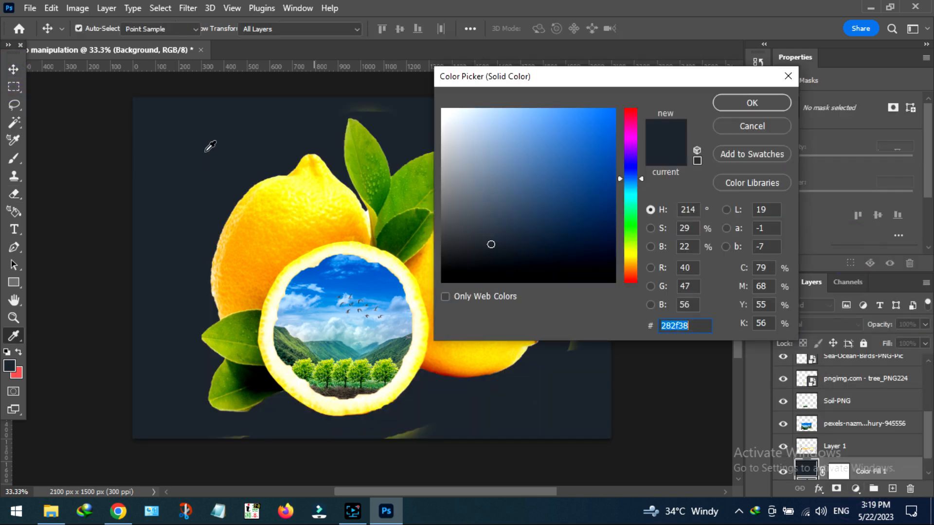
click(265, 209)
mouse_move(506, 117)
mouse_down()
mouse_move(532, 109)
mouse_move(506, 113)
mouse_move(569, 122)
mouse_move(535, 118)
mouse_move(548, 106)
mouse_up()
click(734, 104)
mouse_move(307, 228)
mouse_down()
mouse_move(333, 222)
mouse_move(312, 229)
mouse_up()
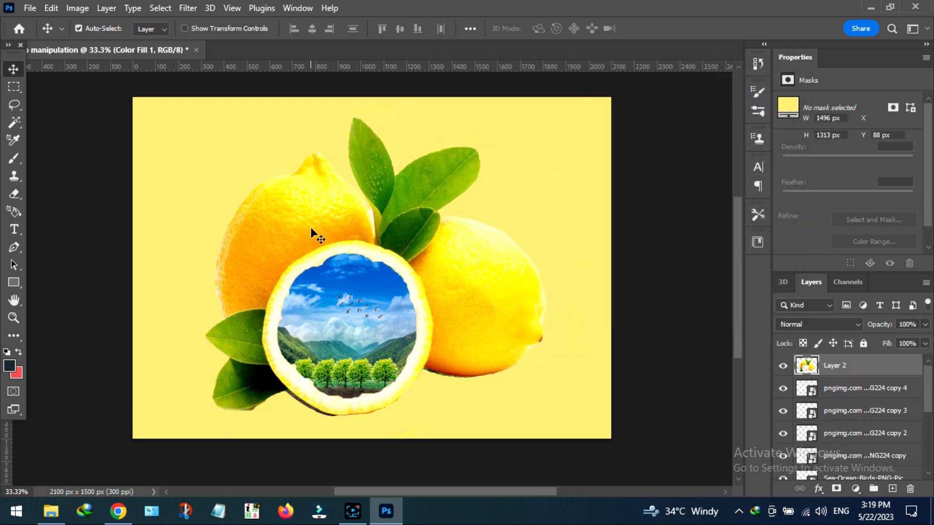
key(ctrl+z)
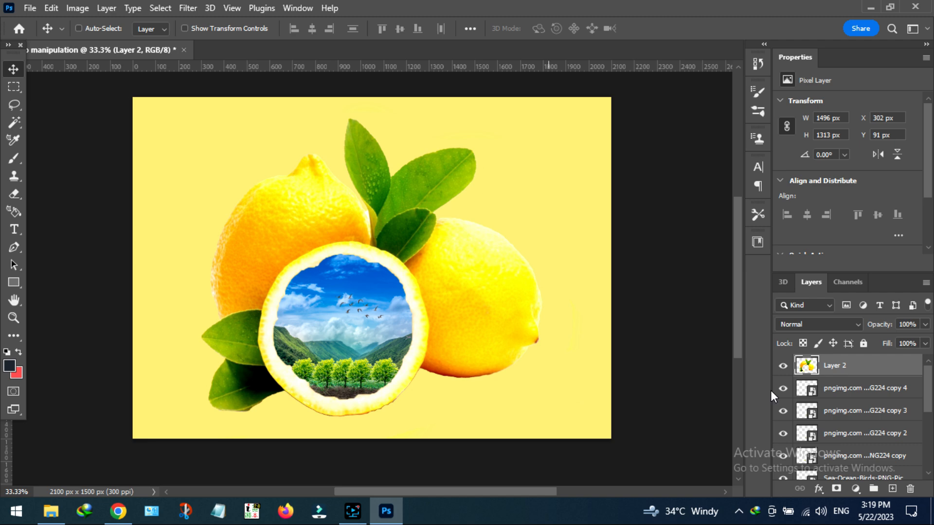
- Merge the four tree copy layers with Layer 2
ctrl+click(855, 395)
ctrl+click(854, 410)
ctrl+click(857, 433)
ctrl+click(856, 456)
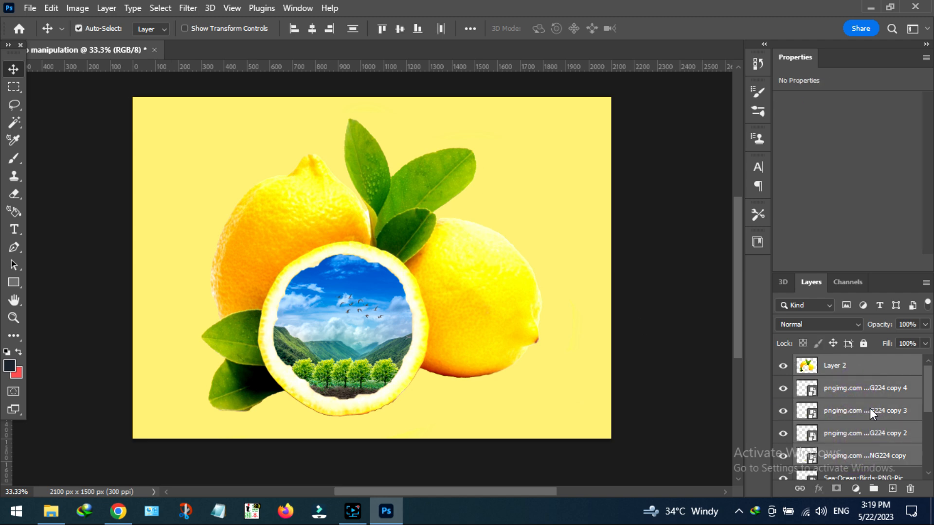
right_click(870, 413)
click(722, 447)
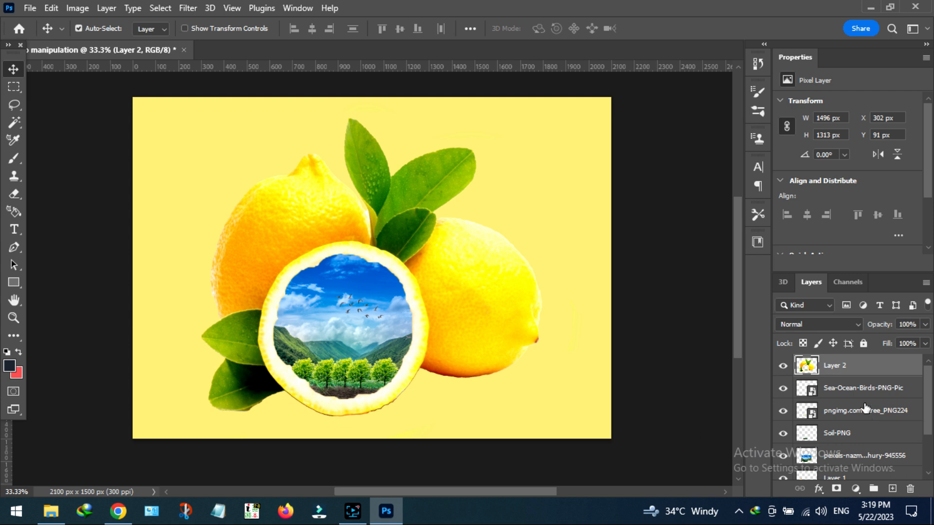
- Select the birds, tree, Soil-PNG and valley photo layers together with Layer 2
ctrl+click(857, 395)
ctrl+click(858, 411)
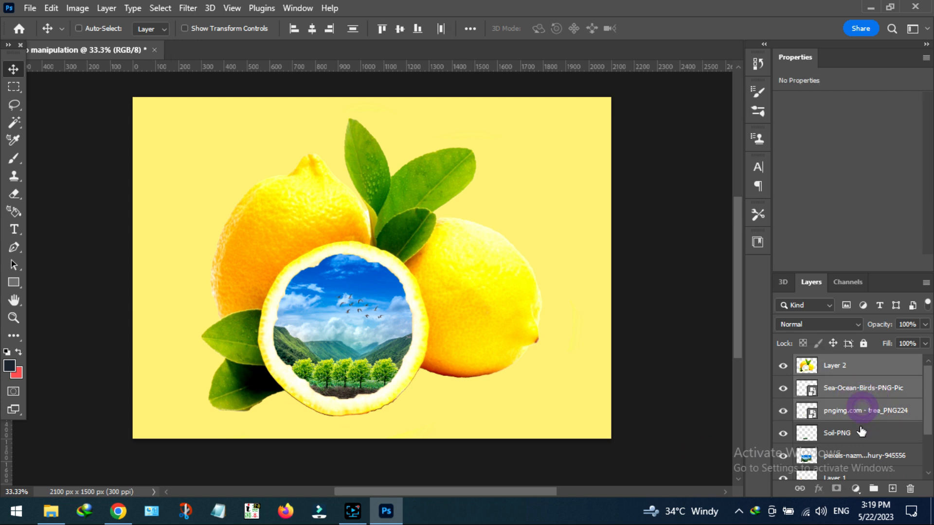
ctrl+click(860, 429)
ctrl+double_click(853, 456)
click(849, 370)
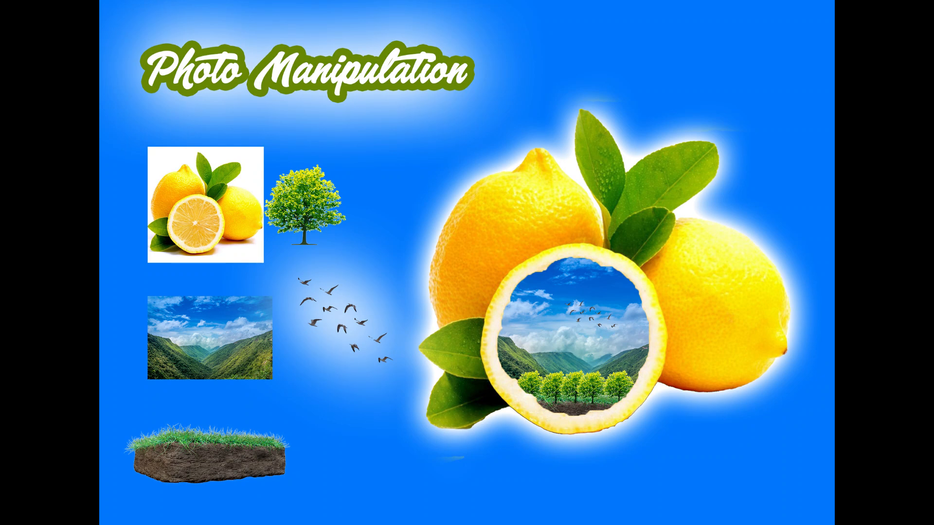